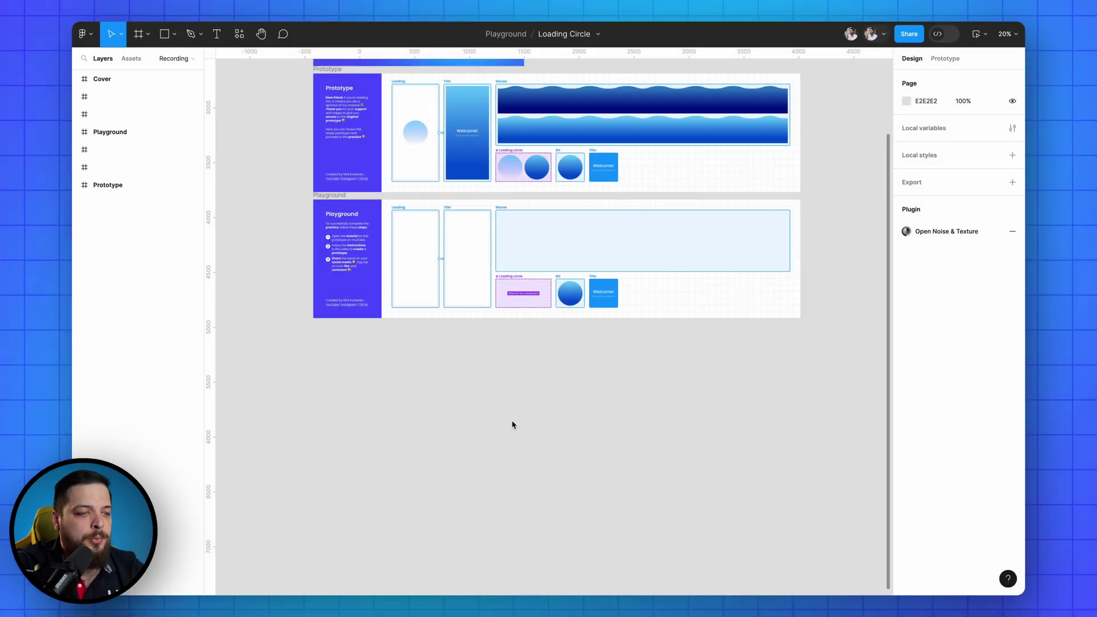
# - Draw a long closed outline with an alternating zigzag top edge using the Pen tool
pyautogui.press('p')
pyautogui.click(504, 391)
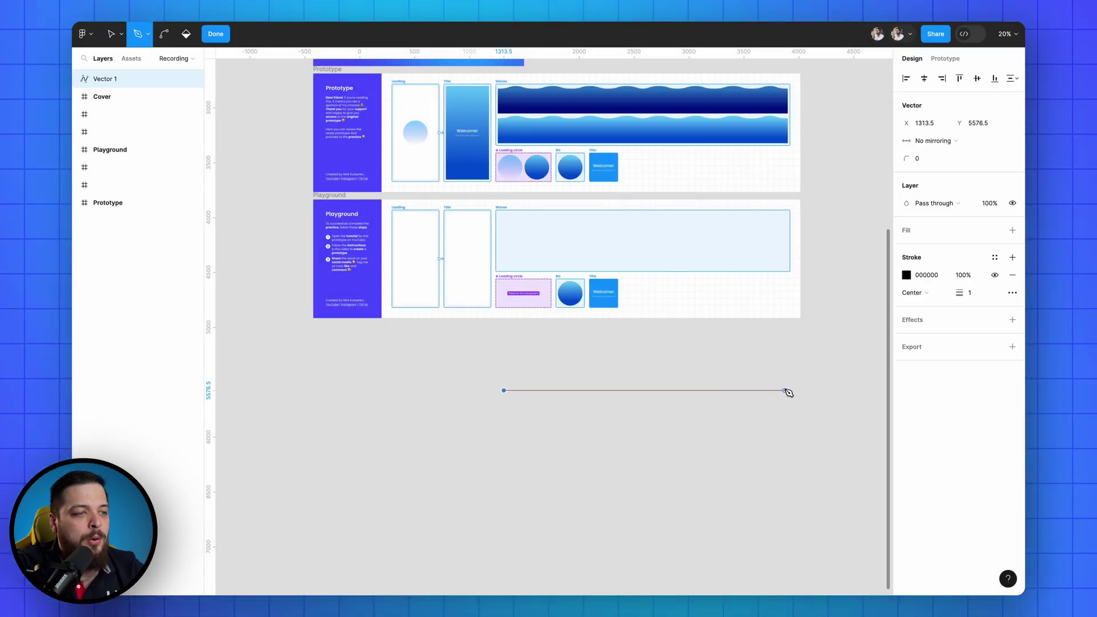
pyautogui.click(784, 359)
pyautogui.click(765, 367)
pyautogui.click(741, 359)
pyautogui.click(717, 367)
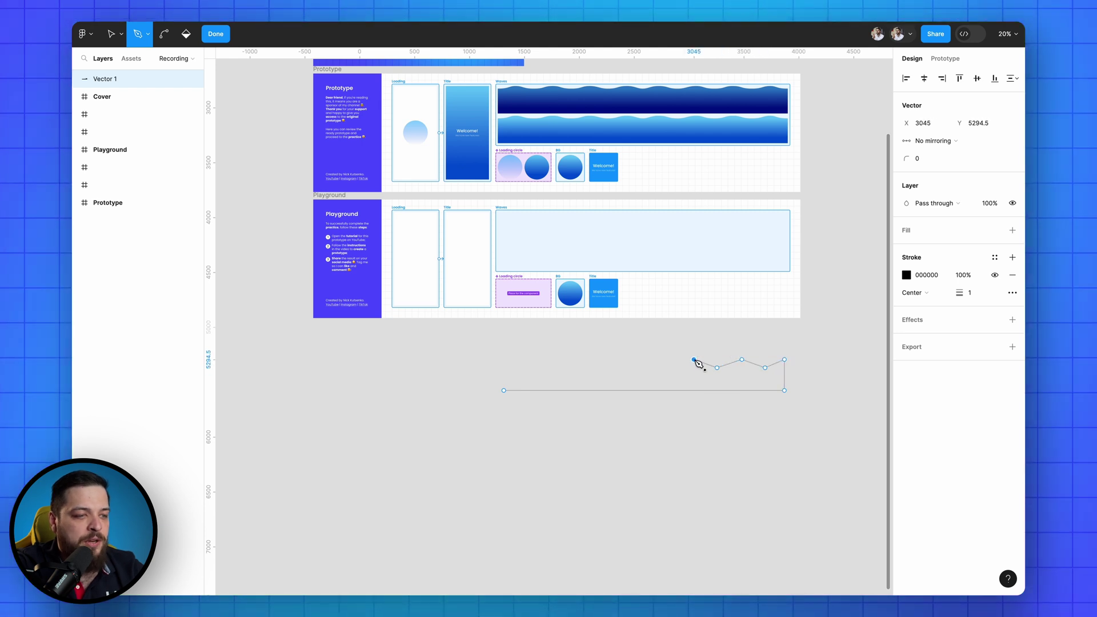
pyautogui.click(693, 360)
pyautogui.click(670, 367)
pyautogui.click(644, 360)
pyautogui.click(623, 367)
pyautogui.click(550, 359)
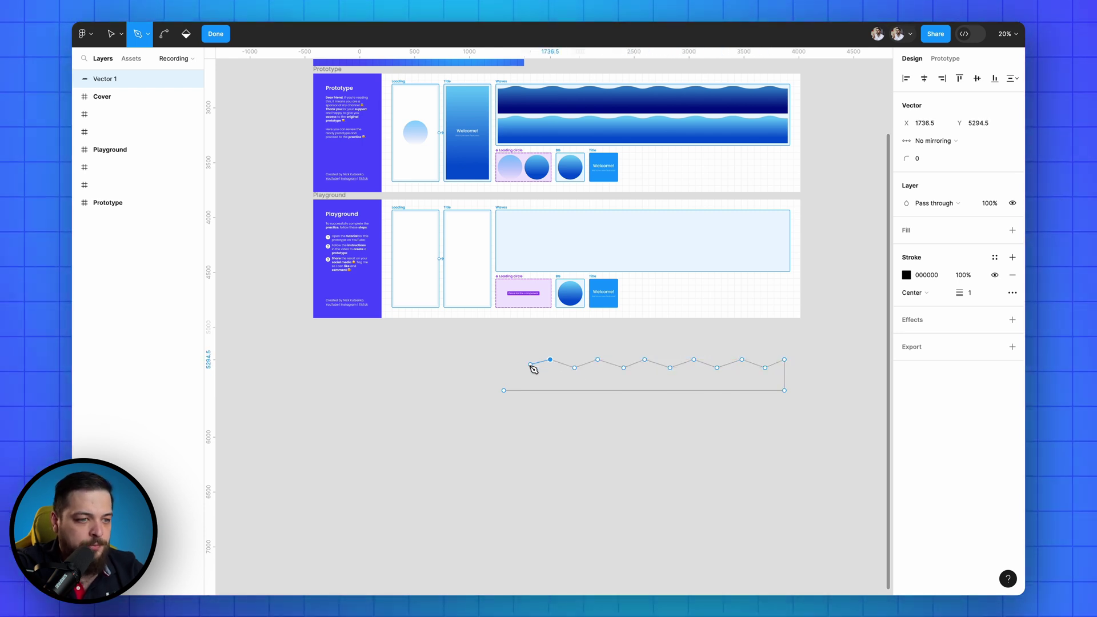
pyautogui.click(527, 367)
# - Bend the inner zigzag points into a smooth wavy top edge and finish the path
pyautogui.click(503, 359)
pyautogui.moveTo(514, 338); pyautogui.dragTo(774, 380)
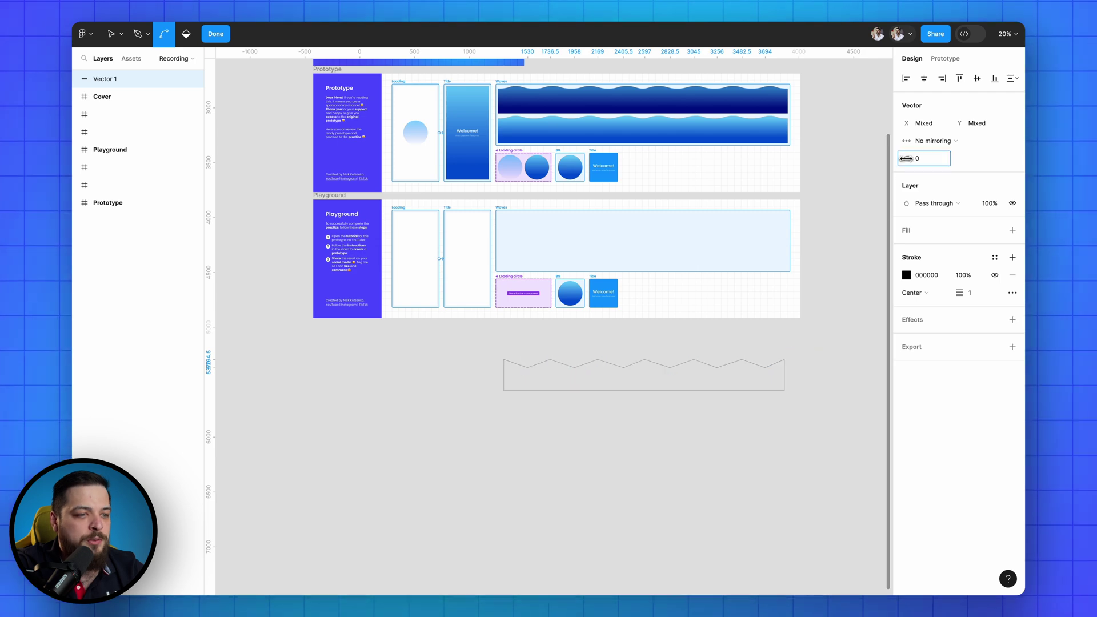
pyautogui.press('Escape')
pyautogui.scroll(1, 719, 399)
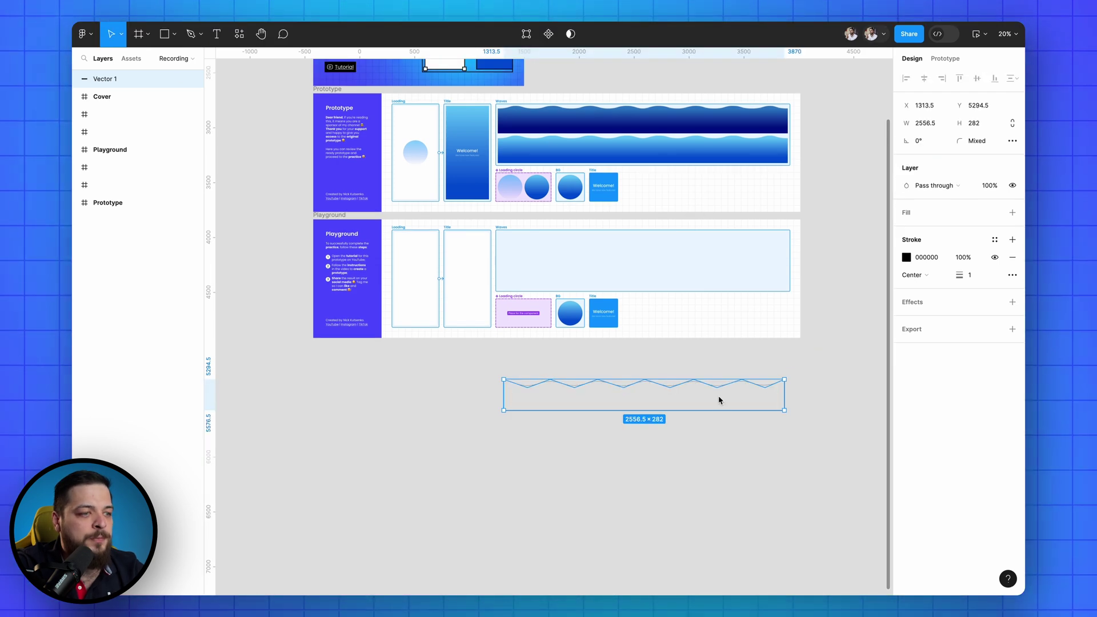
# - Fill the wave with a light-to-dark blue linear gradient sampled from the existing waves, without a stroke
pyautogui.click(1012, 213)
pyautogui.click(905, 230)
pyautogui.click(788, 238)
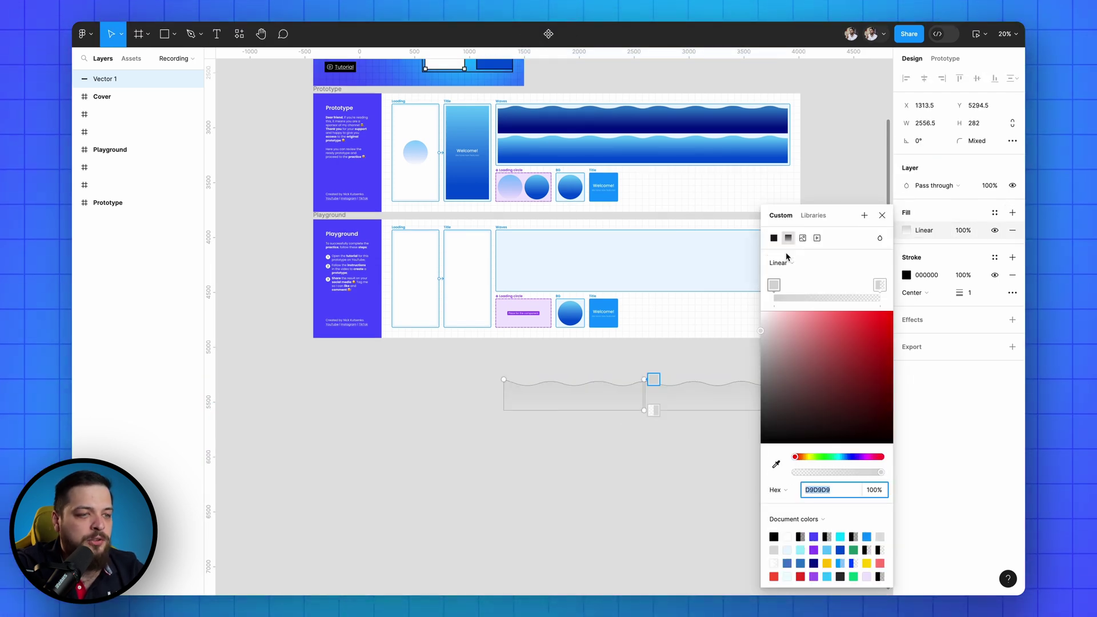
pyautogui.click(776, 464)
pyautogui.click(833, 105)
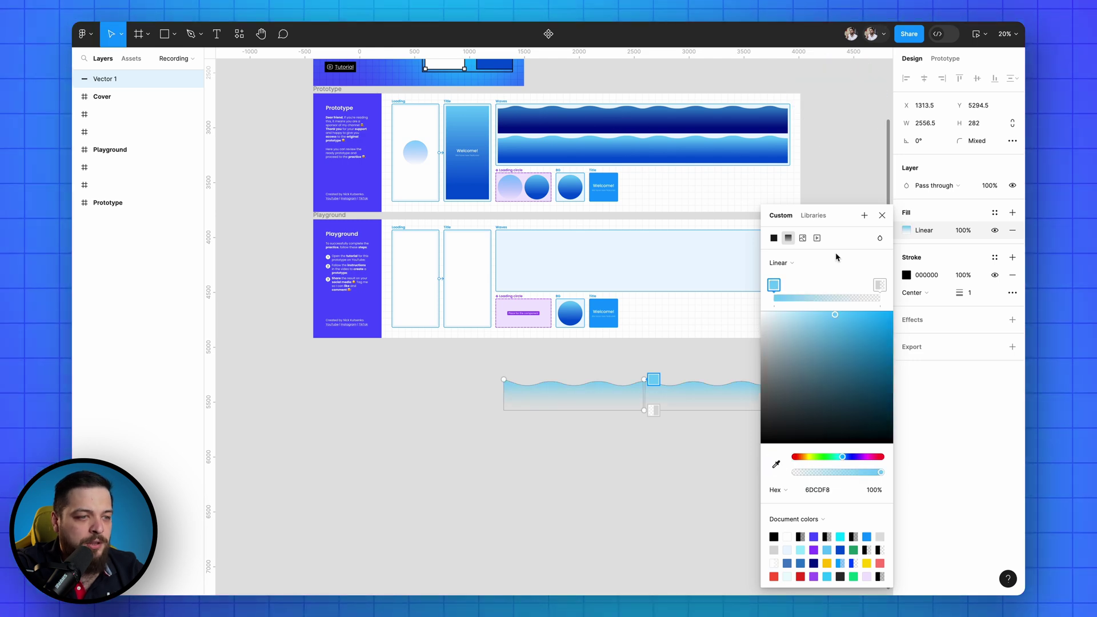
pyautogui.click(880, 285)
pyautogui.click(775, 464)
pyautogui.click(657, 157)
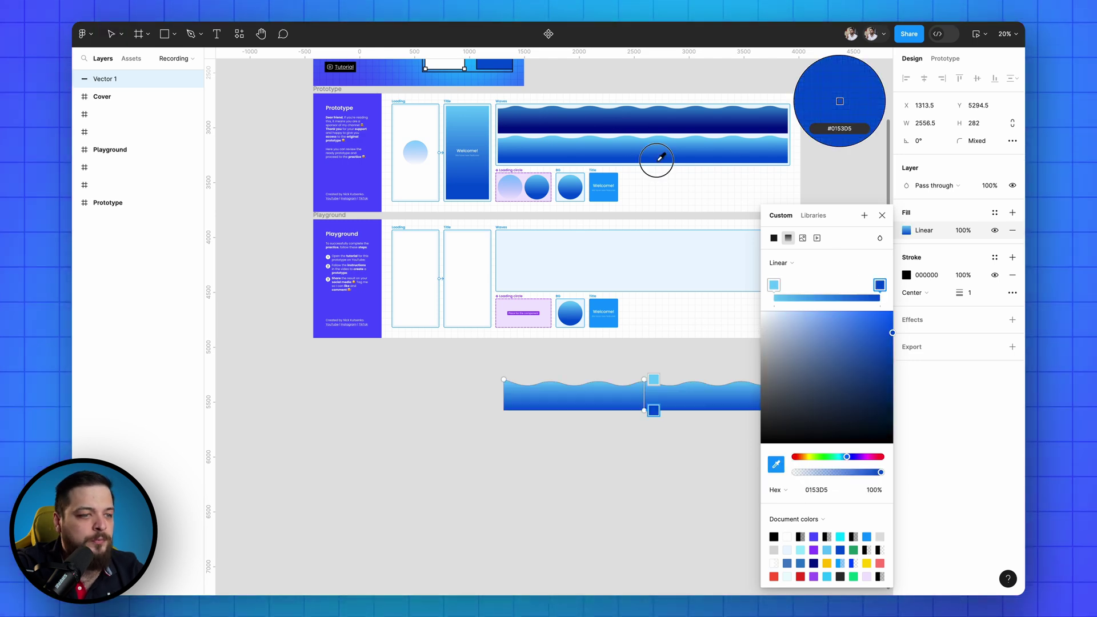
pyautogui.click(882, 214)
pyautogui.click(1012, 275)
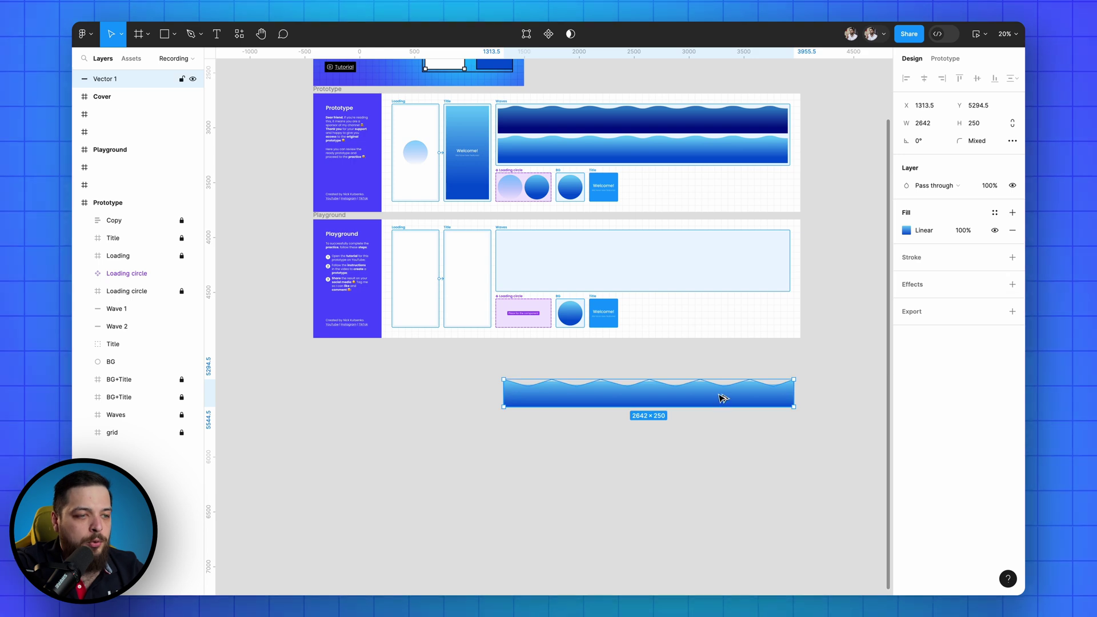
# - Duplicate the wave just below and recolour the copy with darker blue gradient stops
pyautogui.moveTo(719, 394); pyautogui.dragTo(718, 429)
pyautogui.click(903, 232)
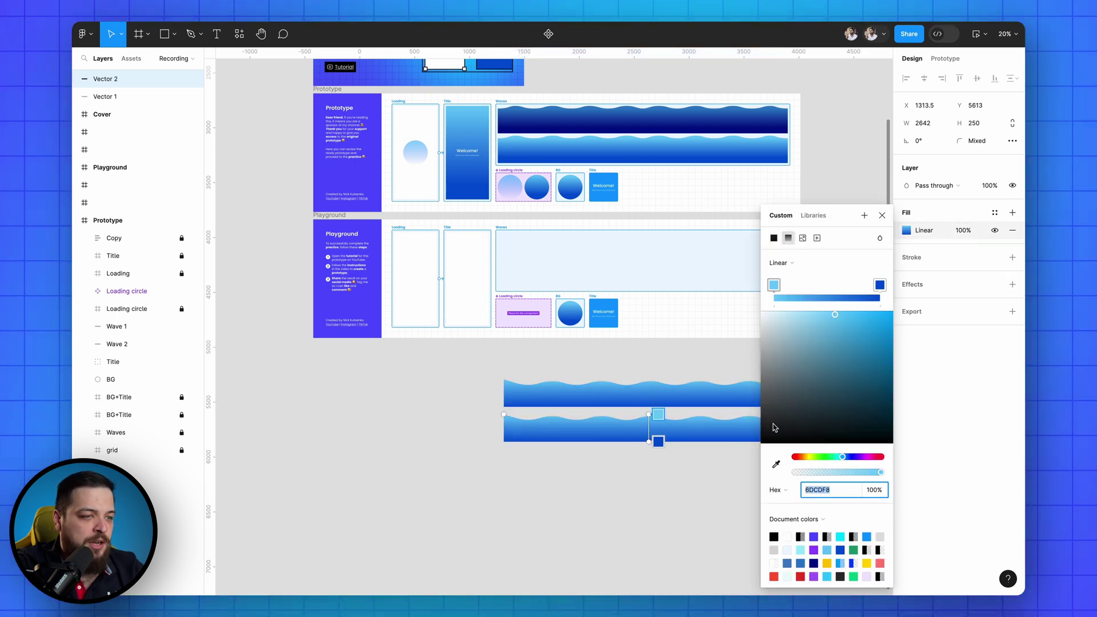
pyautogui.click(775, 464)
pyautogui.click(701, 105)
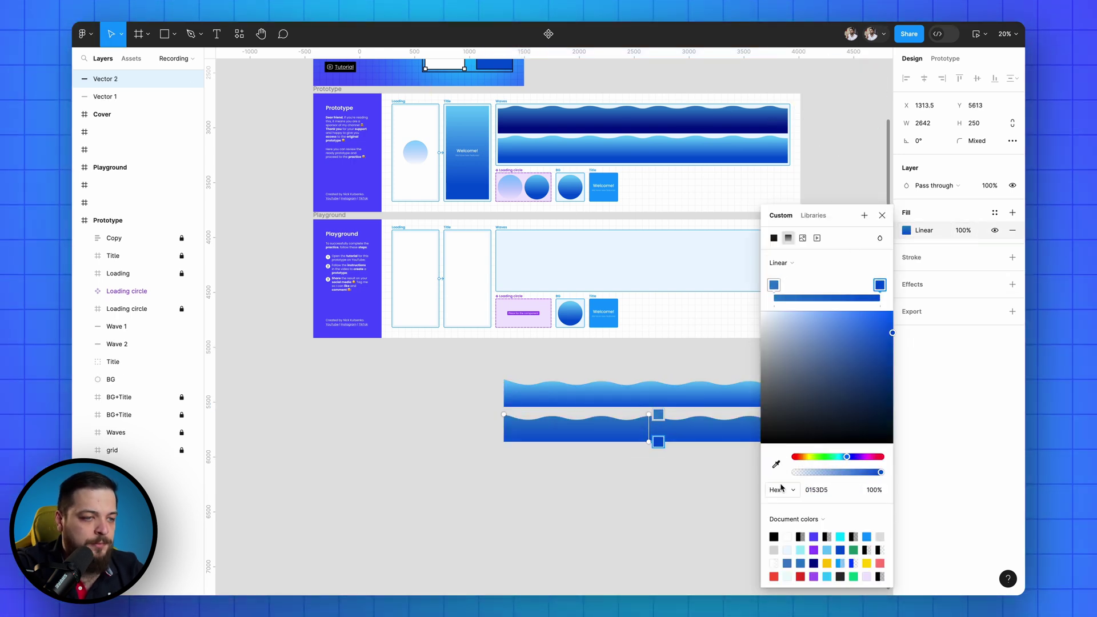
pyautogui.click(776, 463)
pyautogui.click(740, 126)
pyautogui.click(754, 460)
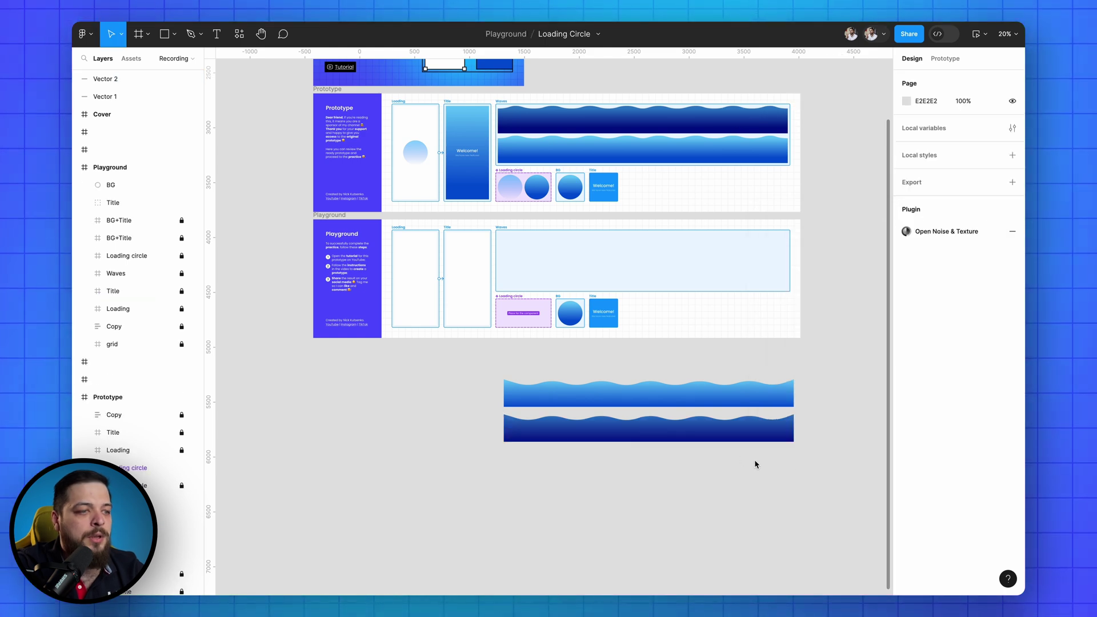
# - Set a 20 gap between the two waves and move both into the Playground Waves frame
pyautogui.moveTo(824, 469); pyautogui.dragTo(463, 366)
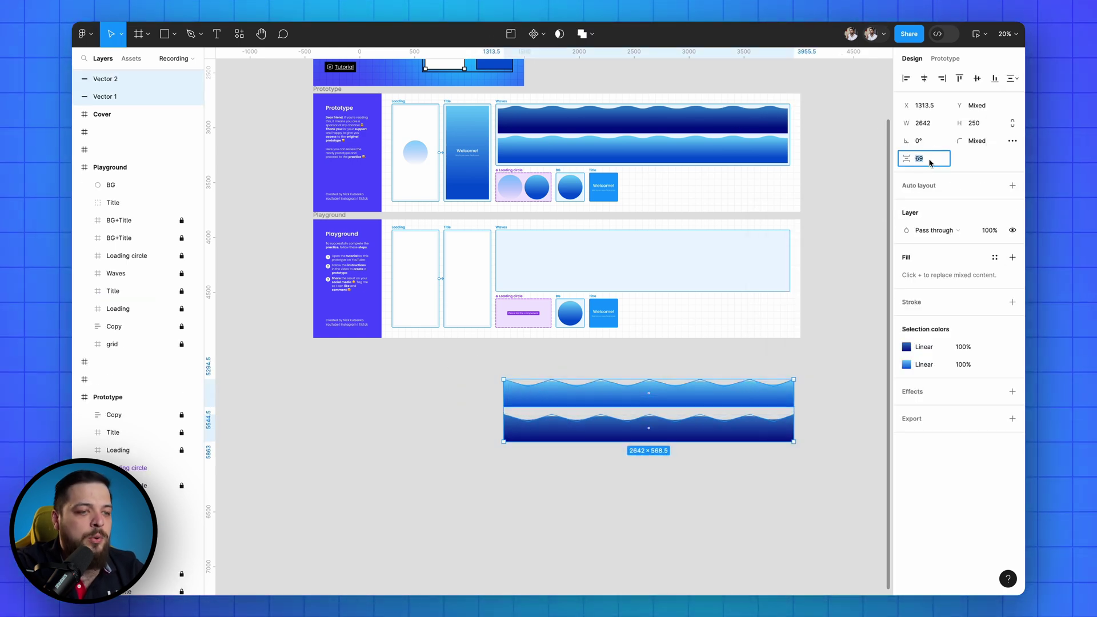
pyautogui.press('Return')
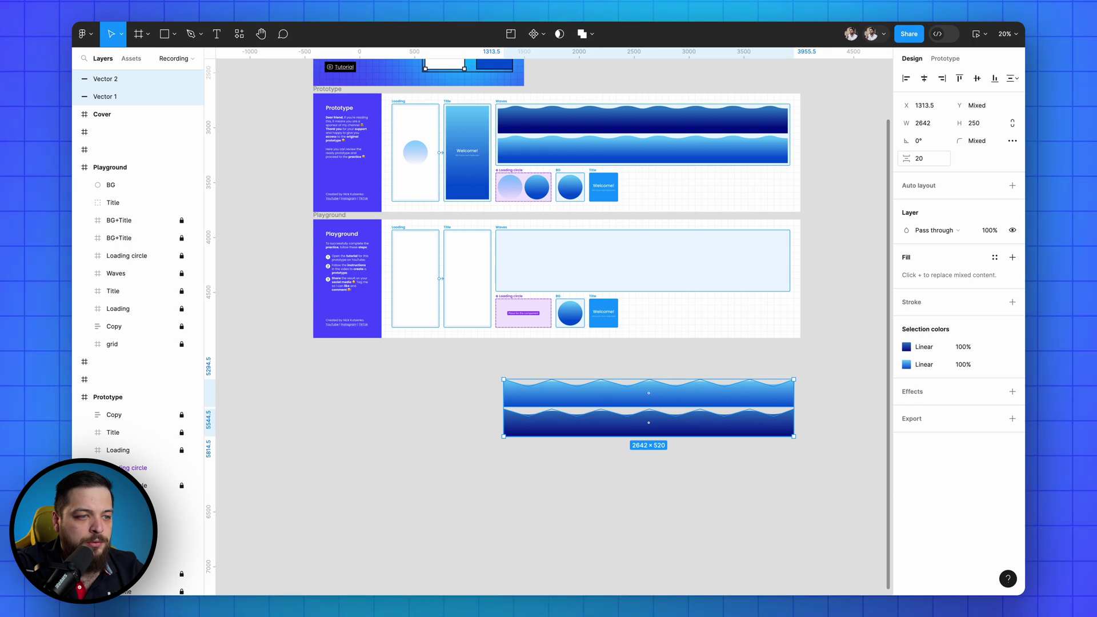
pyautogui.moveTo(517, 395); pyautogui.dragTo(514, 251)
pyautogui.press('Escape')
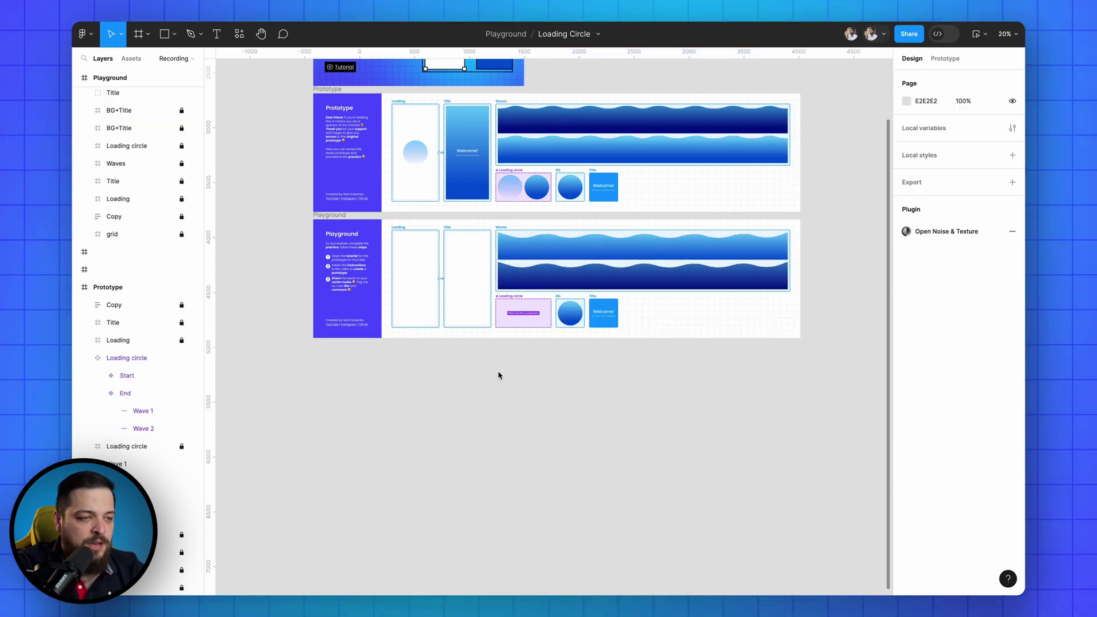
# - Draw a 302×302 frame, paste the wave's blue gradient fill onto it, and remove the white fill
pyautogui.press('f')
pyautogui.moveTo(489, 387); pyautogui.dragTo(522, 420)
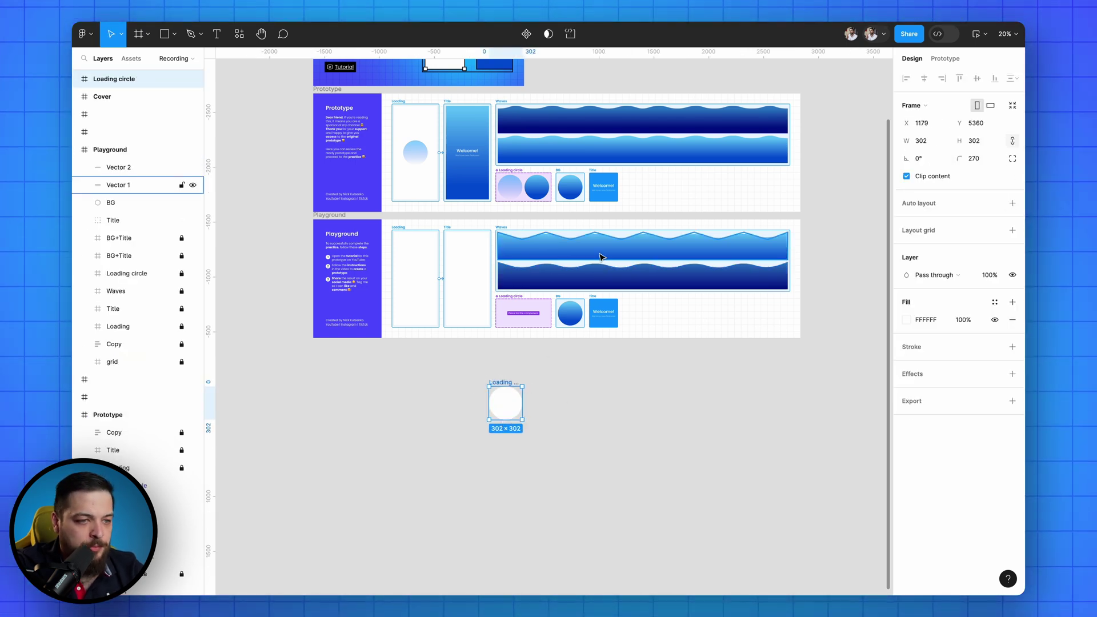
pyautogui.click(601, 255)
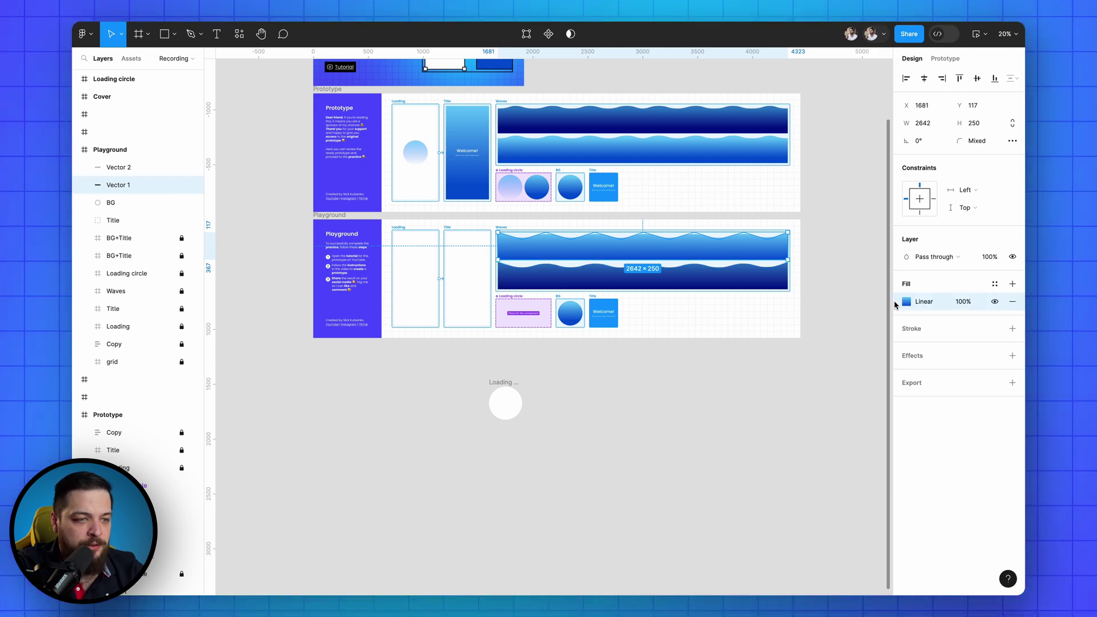
pyautogui.click(510, 384)
pyautogui.hotkey('ctrl', 'alt', 'v')
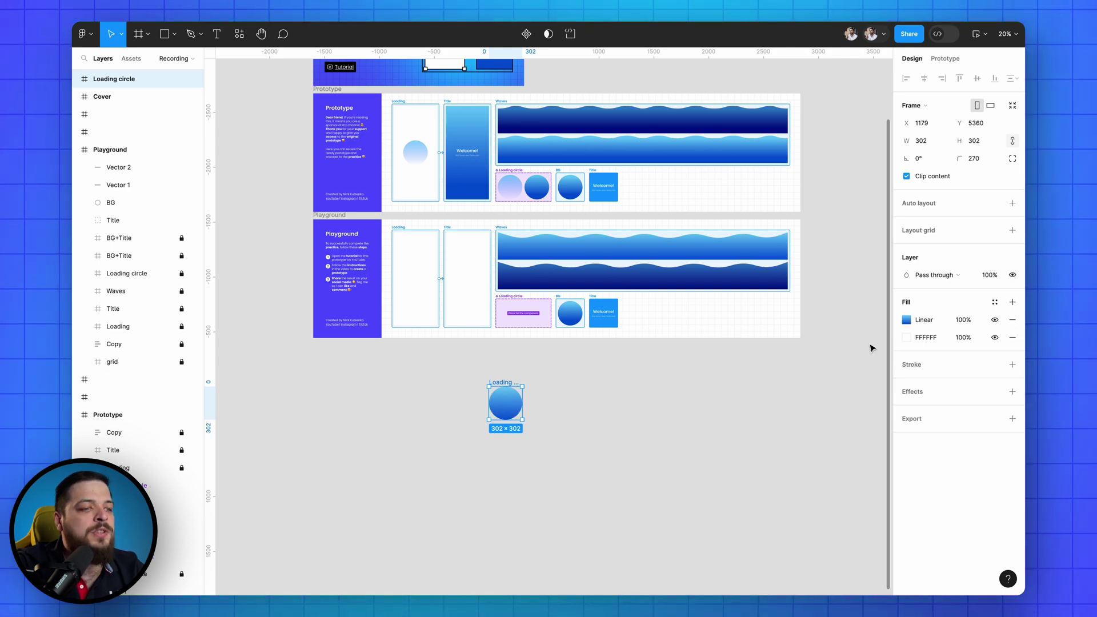
pyautogui.click(1014, 338)
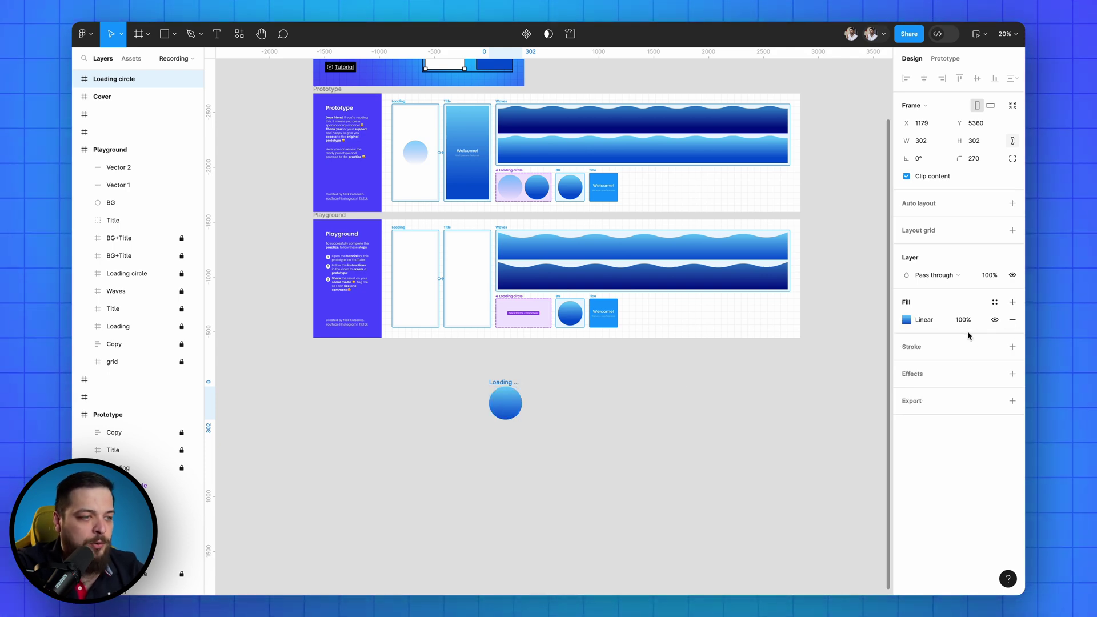
# - Set the gradient stops to 48% opacity on the left and 0% on the right
pyautogui.click(907, 320)
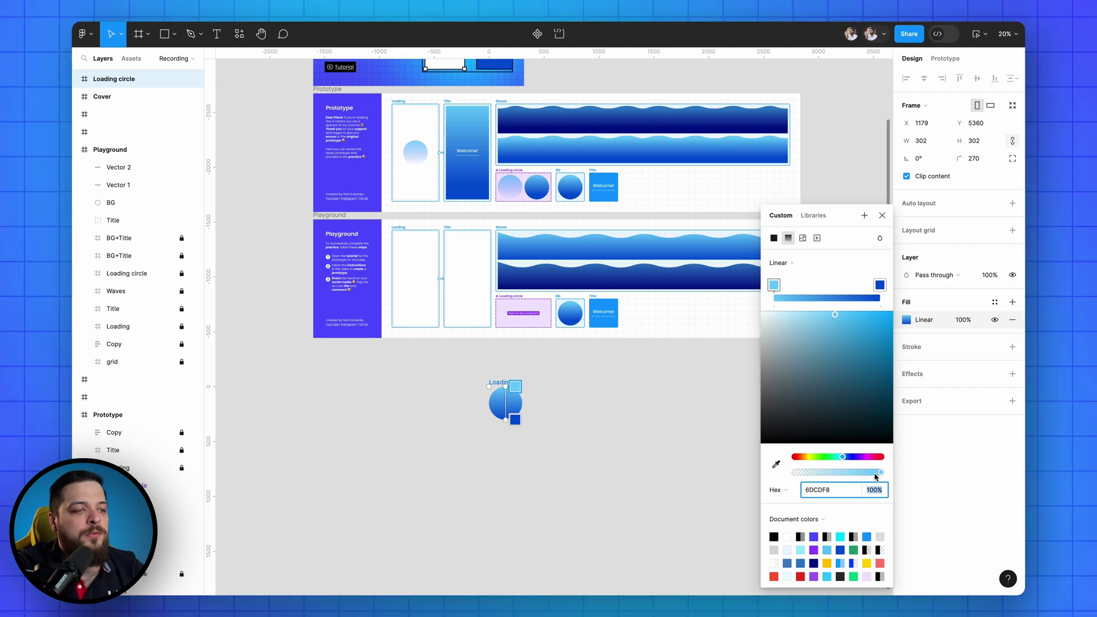
pyautogui.write('48')
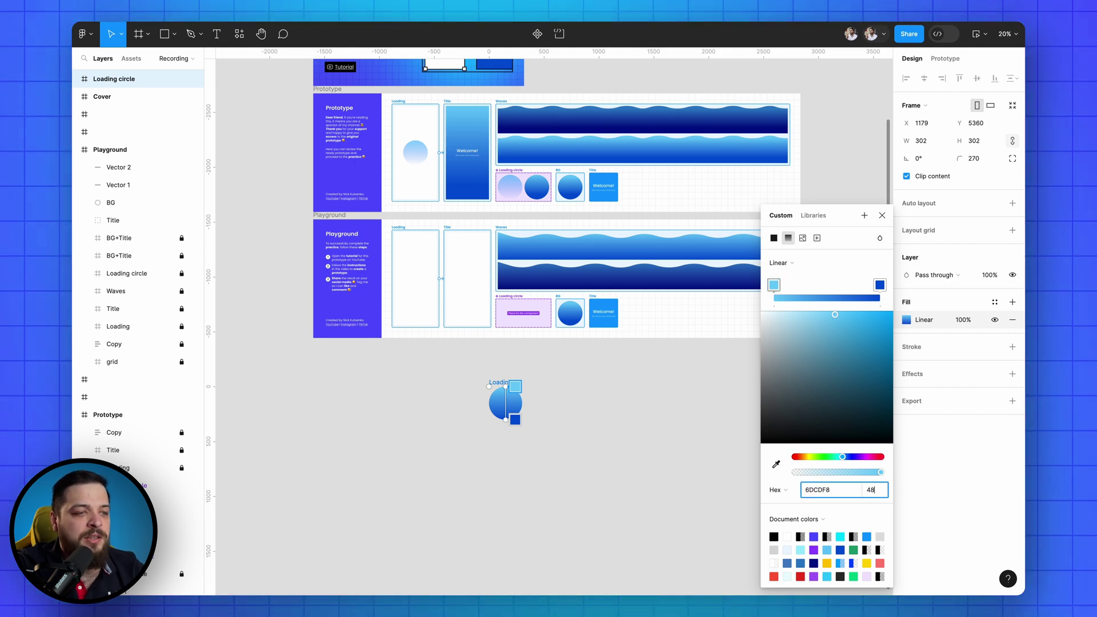
pyautogui.click(882, 289)
pyautogui.click(875, 491)
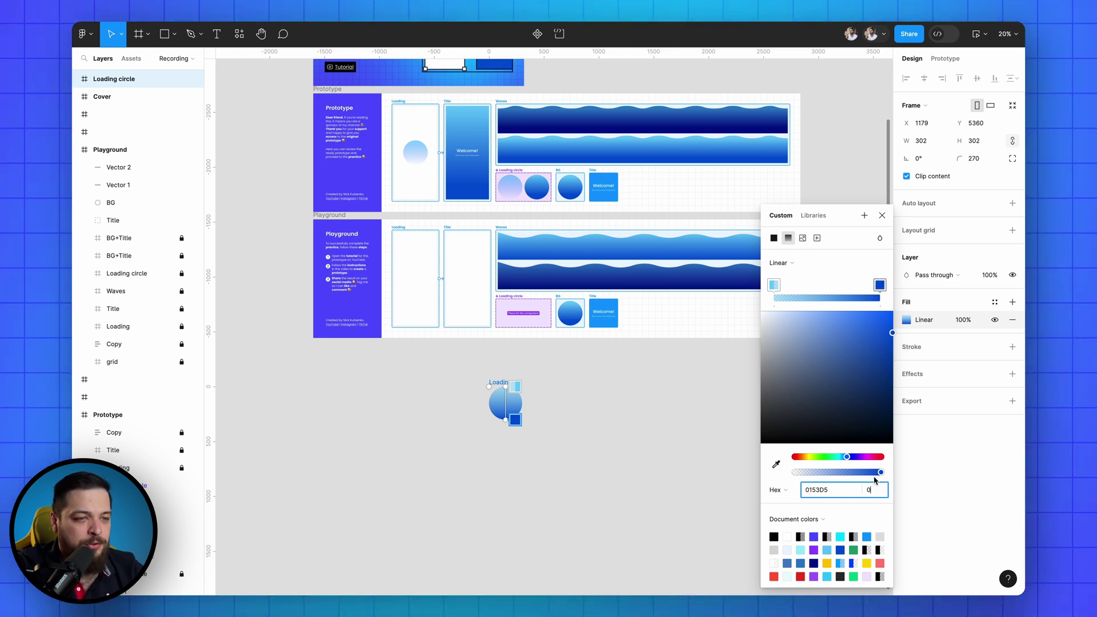
pyautogui.press('Return')
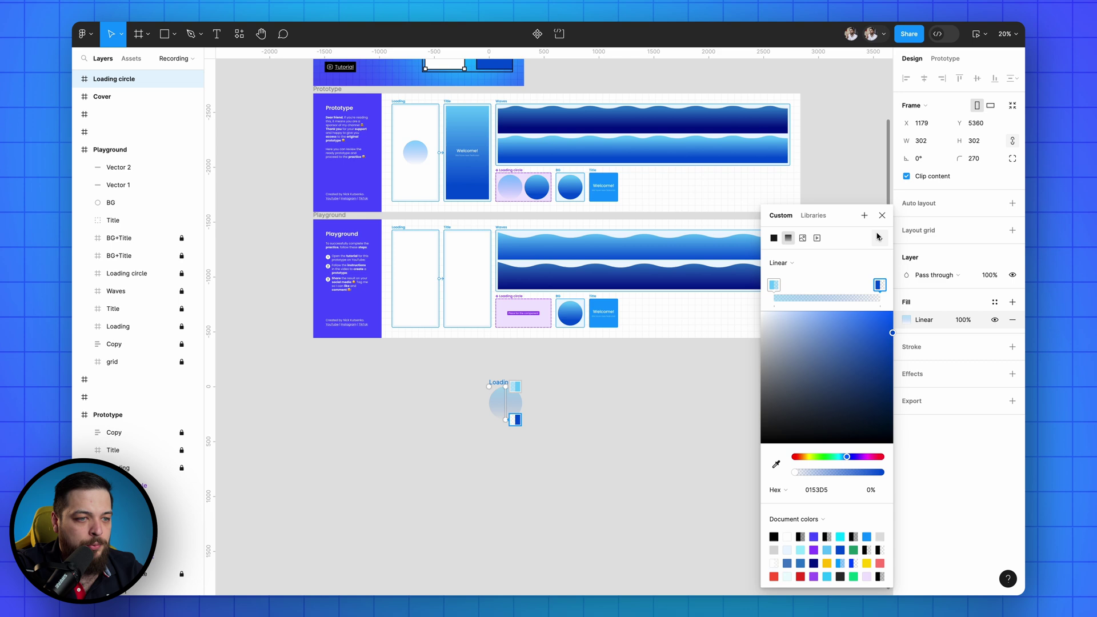
pyautogui.click(882, 216)
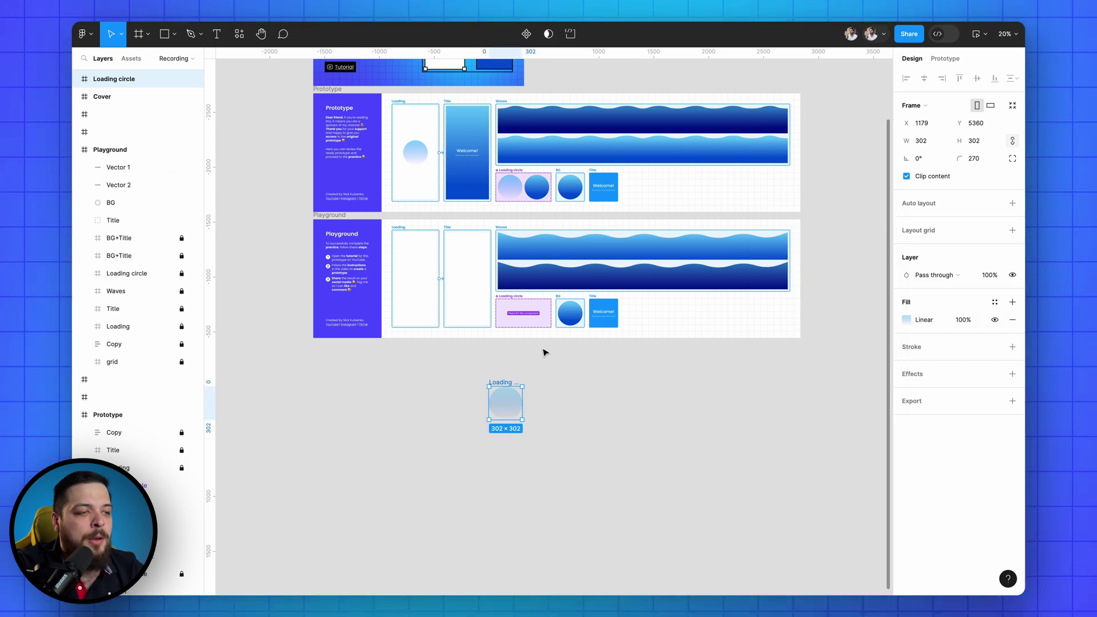
# - Paste both wave vectors into the Loading circle frame
pyautogui.click(555, 277)
pyautogui.keyDown('shift'); pyautogui.click(558, 253); pyautogui.keyUp('shift')
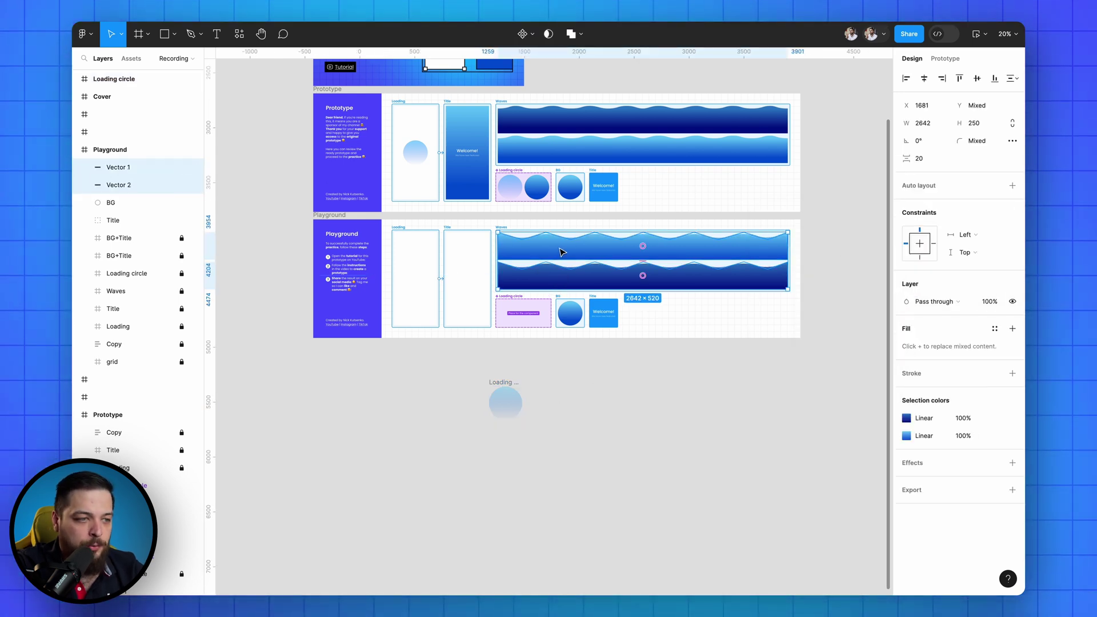
pyautogui.click(504, 384)
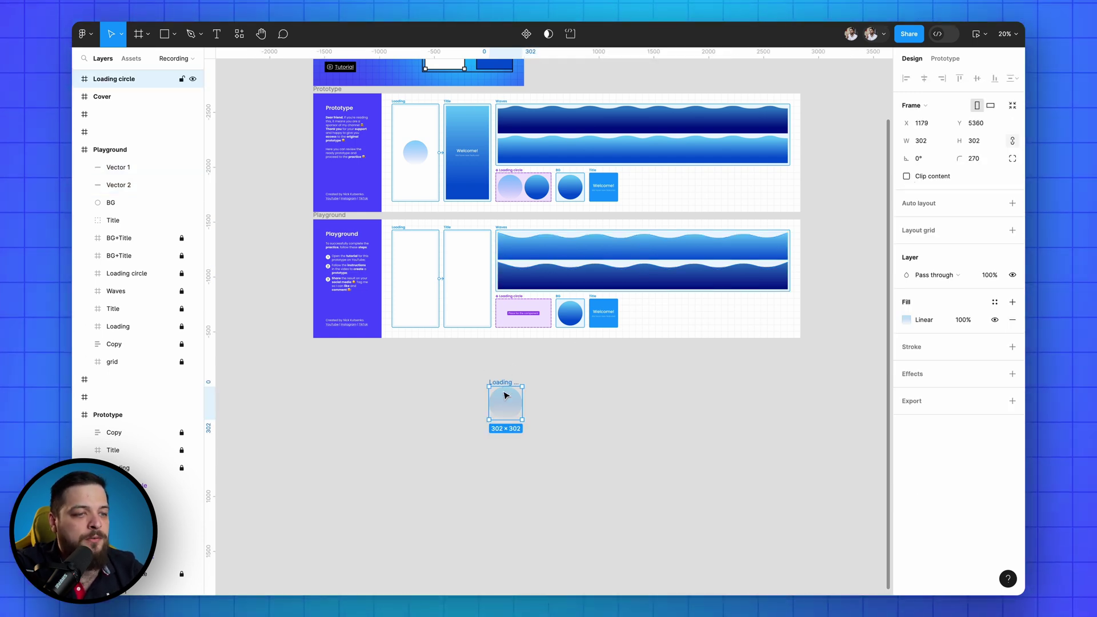
pyautogui.hotkey('ctrl', 'v')
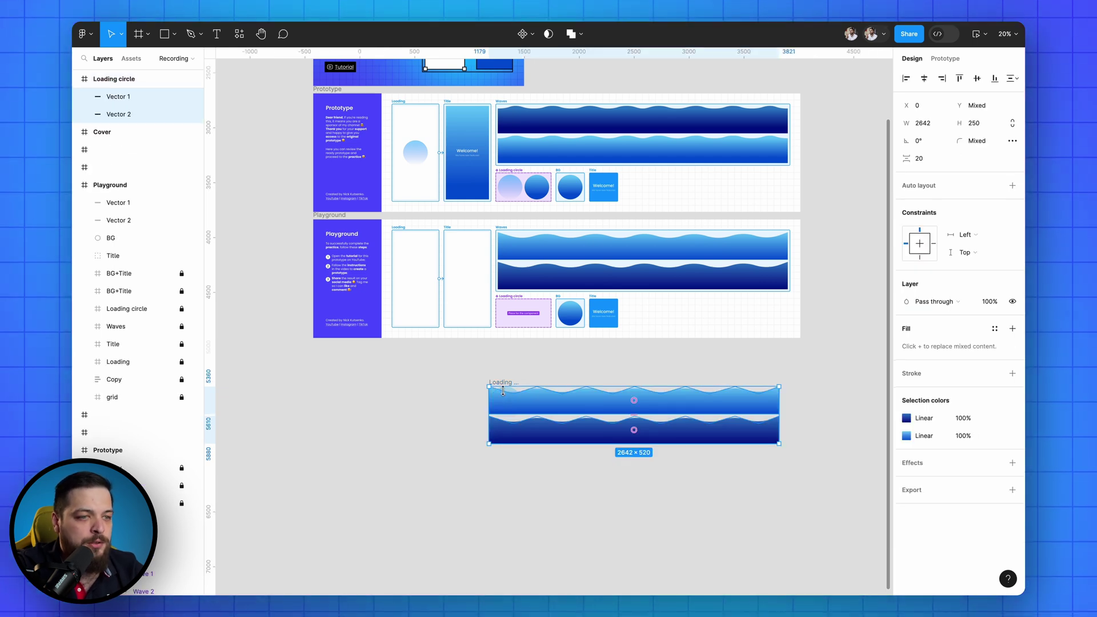
# - Bottom-align the waves end to end, right-aligning one, then nudge both down below the circle
pyautogui.click(502, 398)
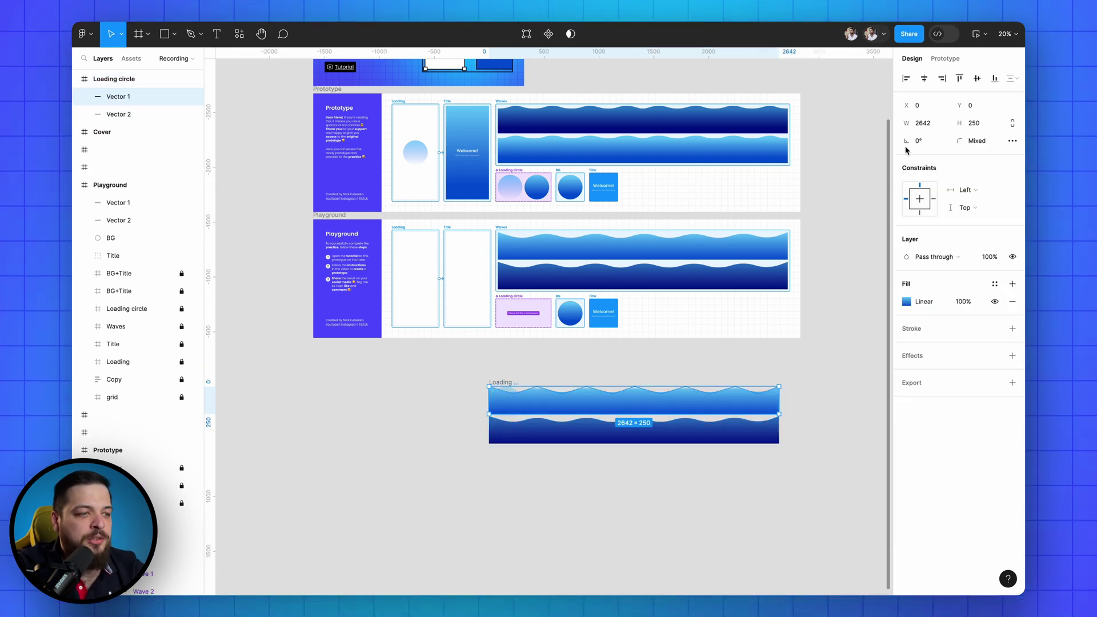
pyautogui.click(994, 78)
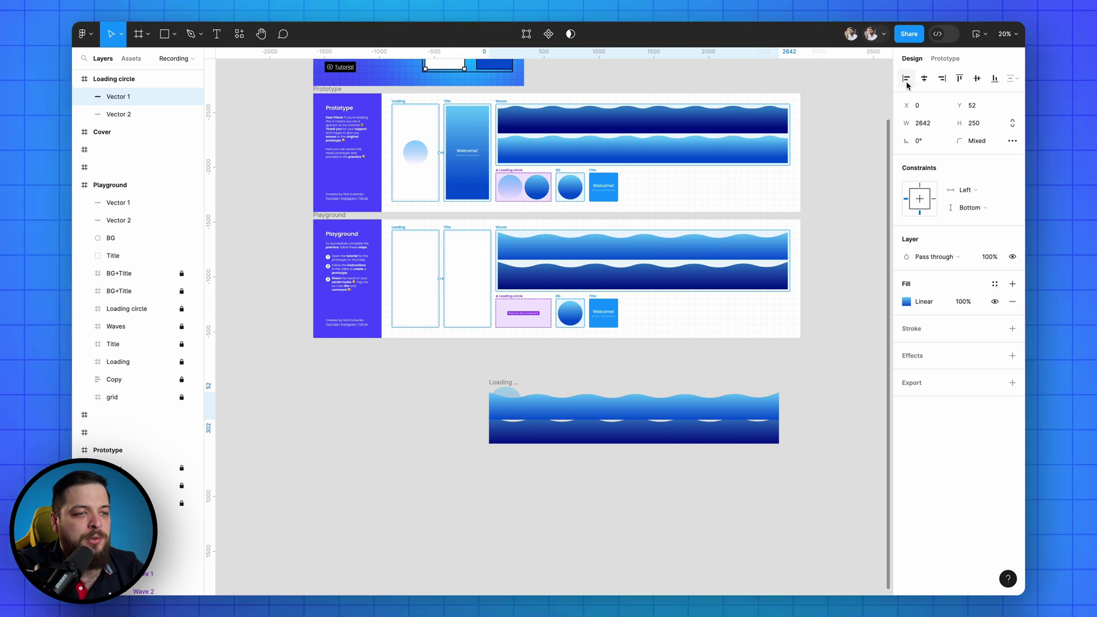
pyautogui.click(545, 431)
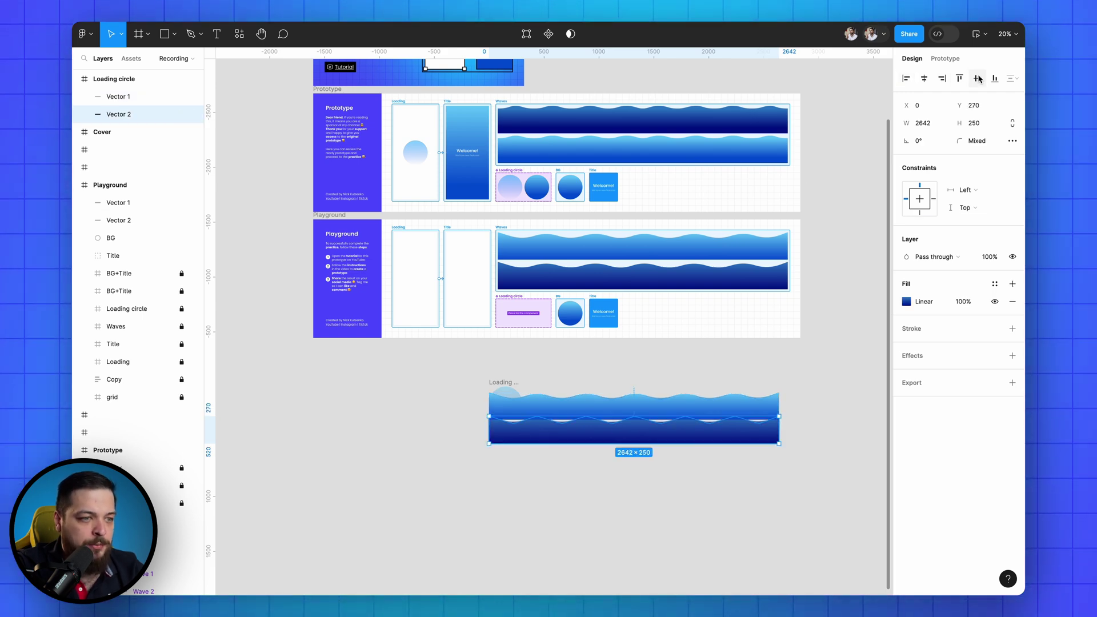
pyautogui.click(994, 80)
pyautogui.click(942, 79)
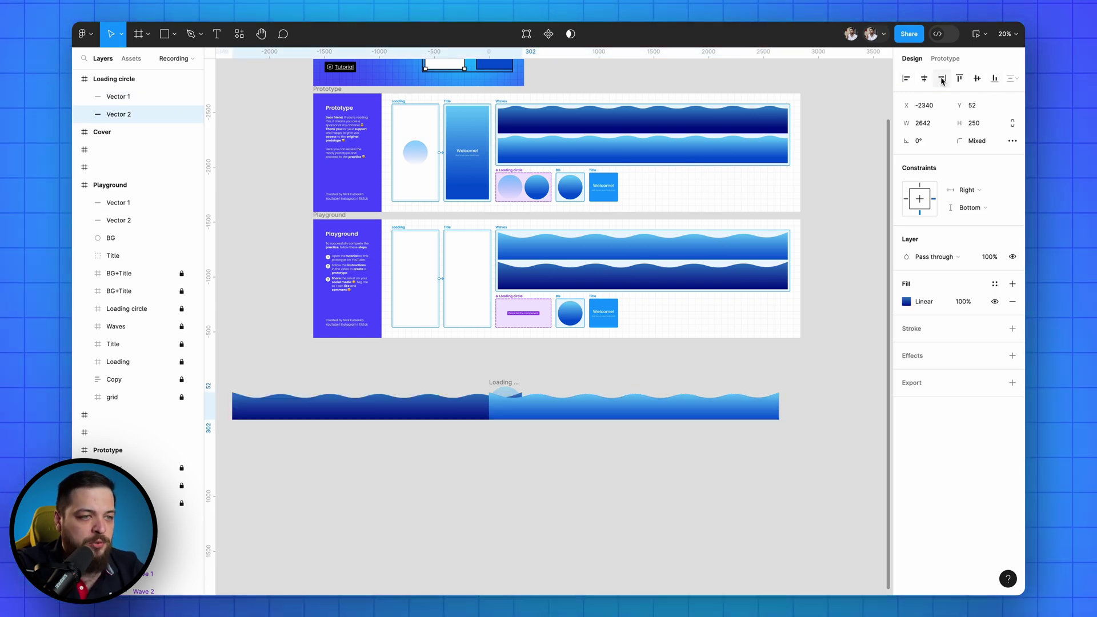
pyautogui.keyDown('shift'); pyautogui.click(540, 416); pyautogui.keyUp('shift')
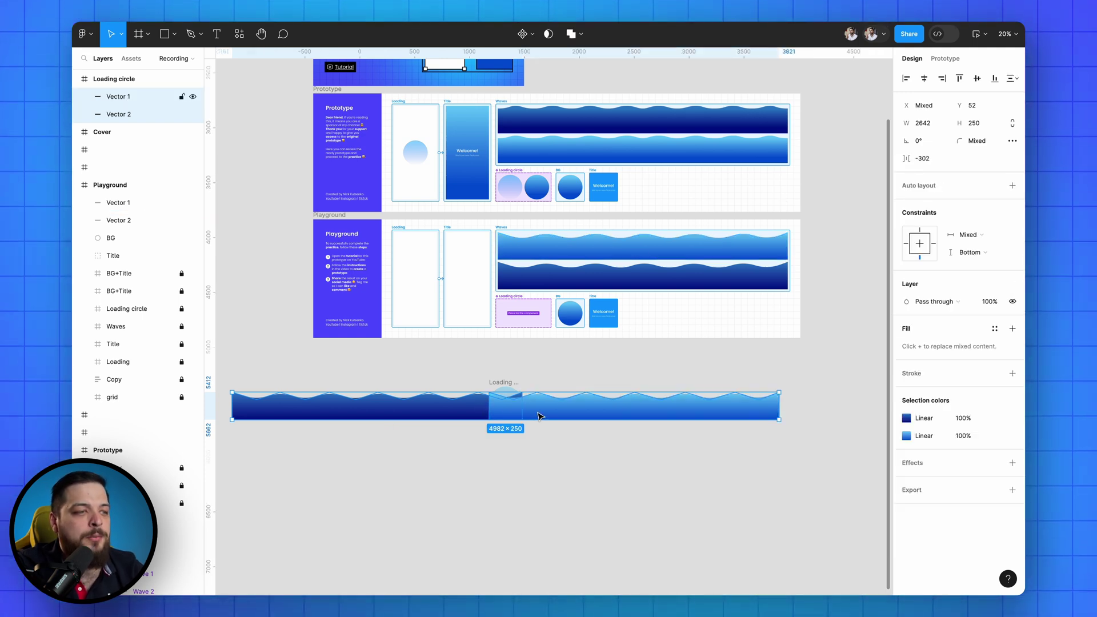
pyautogui.hotkey('shift', 'Down')
pyautogui.hotkey('shift', 'Down')
pyautogui.hotkey('shift', 'Down')
pyautogui.hotkey('shift', 'Down')
pyautogui.hotkey('shift', 'Down')
pyautogui.hotkey('shift', 'Down')
pyautogui.hotkey('shift', 'Down')
pyautogui.hotkey('shift', 'Down')
pyautogui.hotkey('shift', 'Down')
pyautogui.hotkey('shift', 'Down')
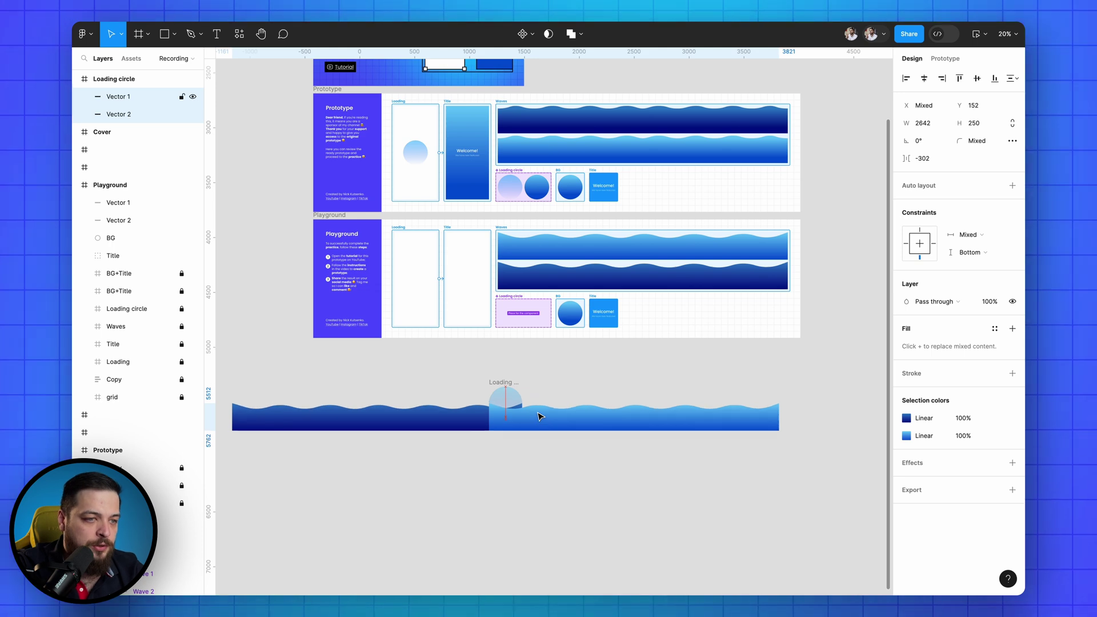
pyautogui.hotkey('shift', 'Down')
pyautogui.hotkey('shift', 'Down')
pyautogui.hotkey('shift', 'Down')
pyautogui.hotkey('shift', 'Down')
pyautogui.hotkey('shift', 'Down')
pyautogui.hotkey('shift', 'Down')
pyautogui.hotkey('shift', 'Down')
pyautogui.hotkey('shift', 'Down')
pyautogui.hotkey('shift', 'Down')
pyautogui.hotkey('shift', 'Down')
pyautogui.hotkey('shift', 'Down')
pyautogui.hotkey('shift', 'Down')
pyautogui.hotkey('shift', 'Down')
pyautogui.hotkey('shift', 'Down')
pyautogui.hotkey('shift', 'Down')
pyautogui.hotkey('shift', 'Down')
pyautogui.hotkey('shift', 'Down')
pyautogui.hotkey('shift', 'Down')
pyautogui.hotkey('shift', 'Down')
pyautogui.hotkey('shift', 'Down')
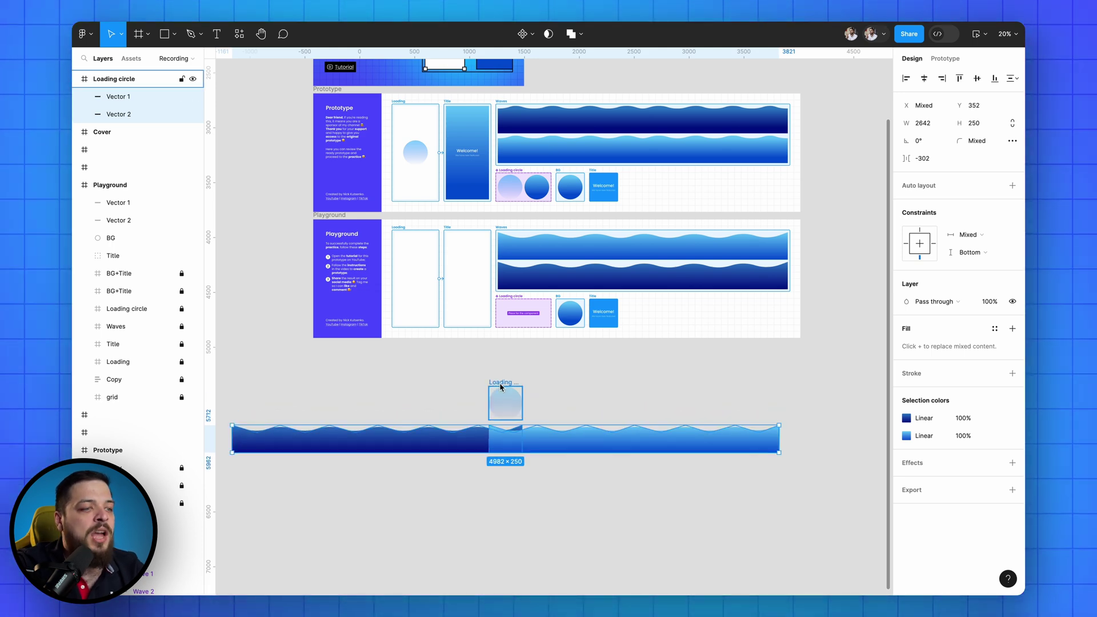
# - Clip the Loading circle's content and make it a component with two variants in horizontal auto layout
pyautogui.click(498, 382)
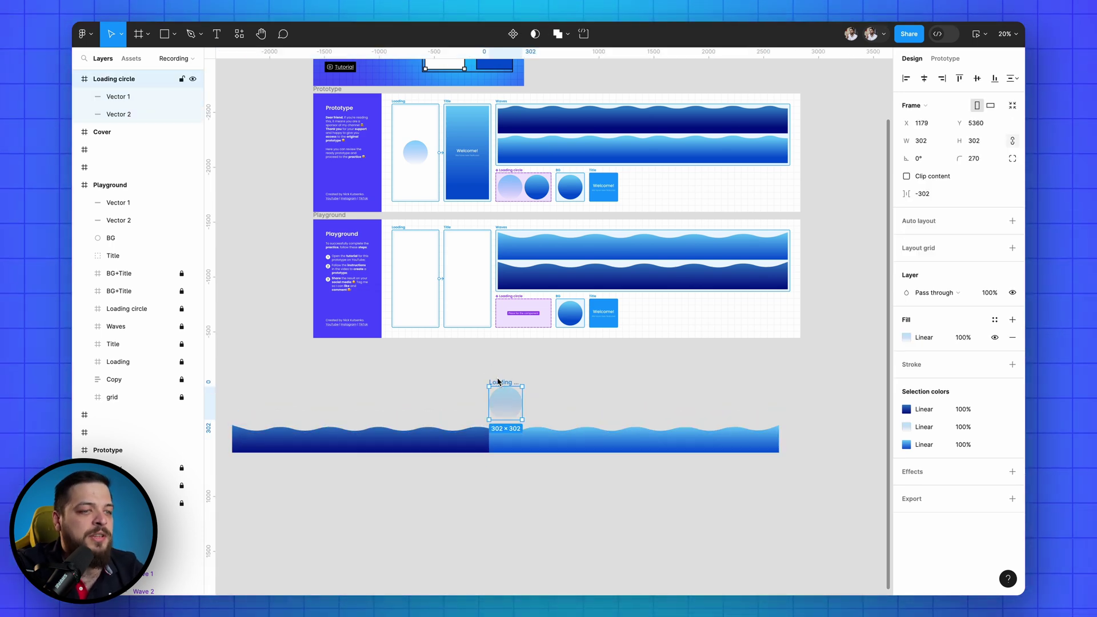
pyautogui.click(906, 176)
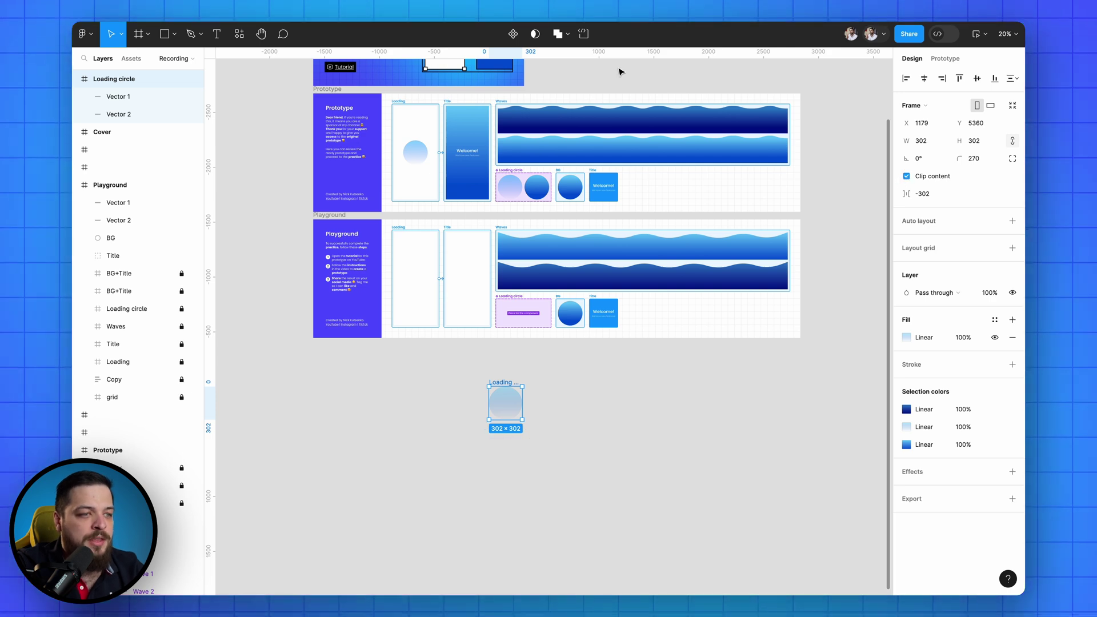
pyautogui.click(513, 35)
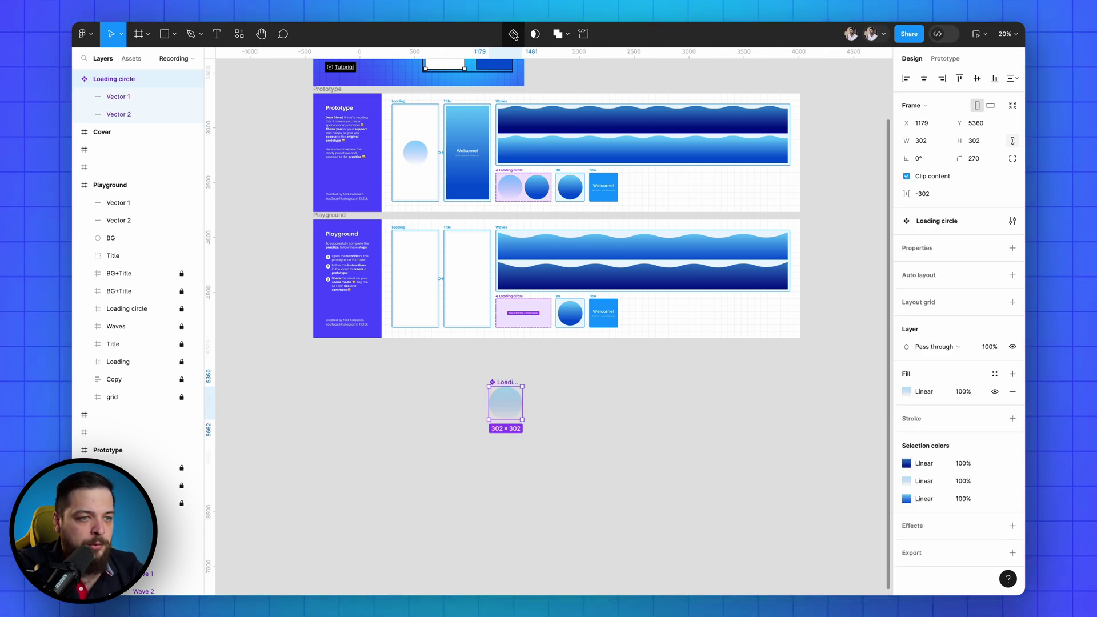
pyautogui.click(513, 34)
pyautogui.click(504, 380)
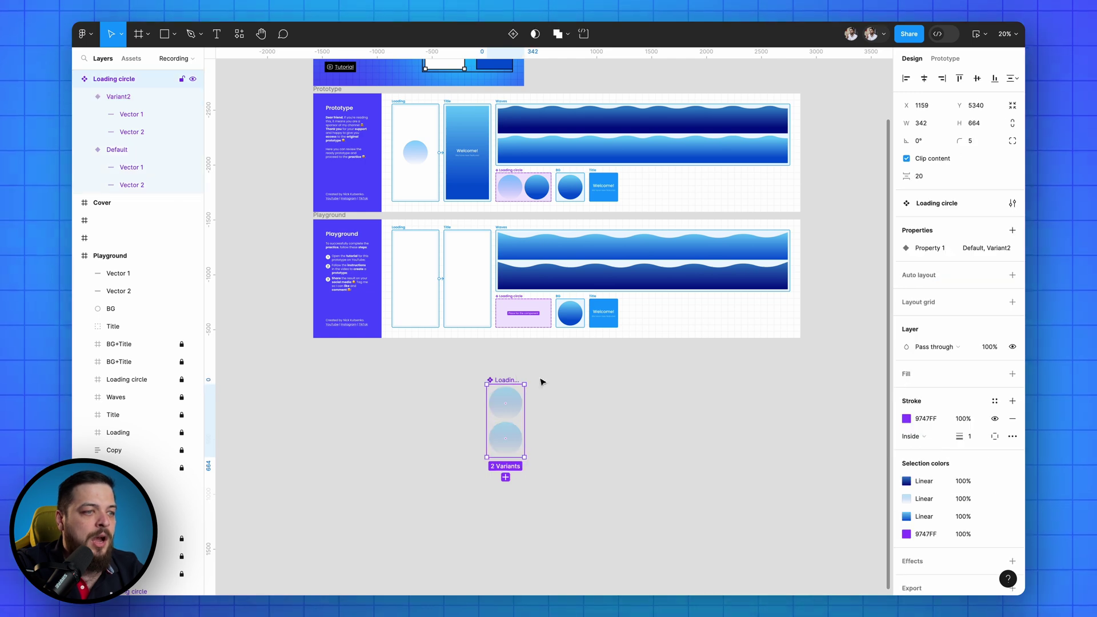
pyautogui.click(1010, 276)
pyautogui.click(919, 295)
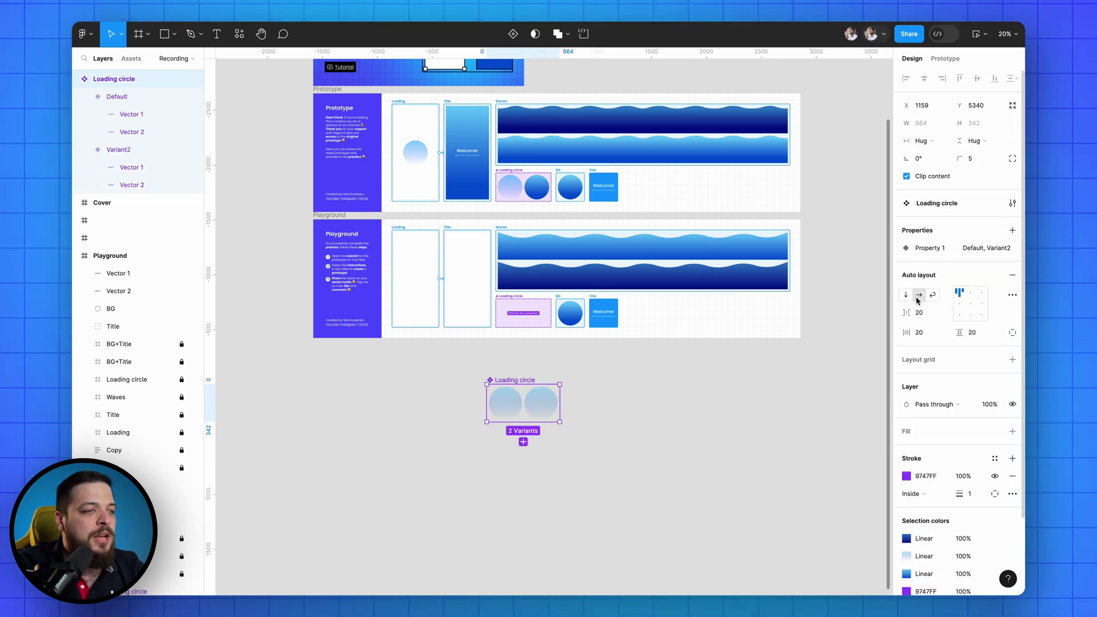
# - Raise Variant2's waves into the circle, swap their ends, and place the set in Playground's Loading circle slot
pyautogui.click(543, 409)
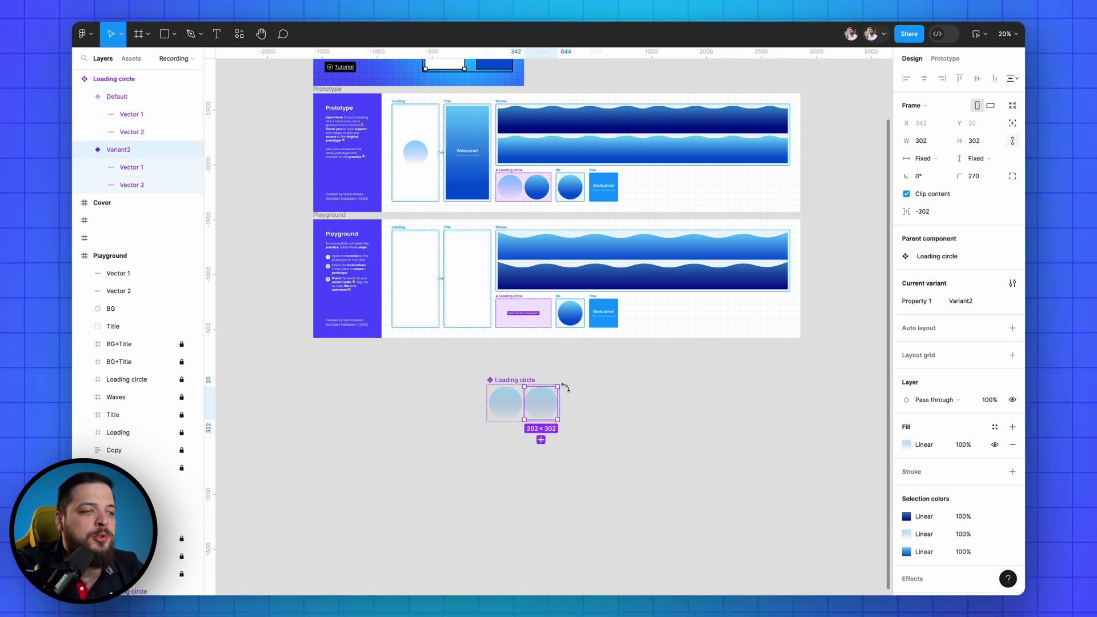
pyautogui.press('Return')
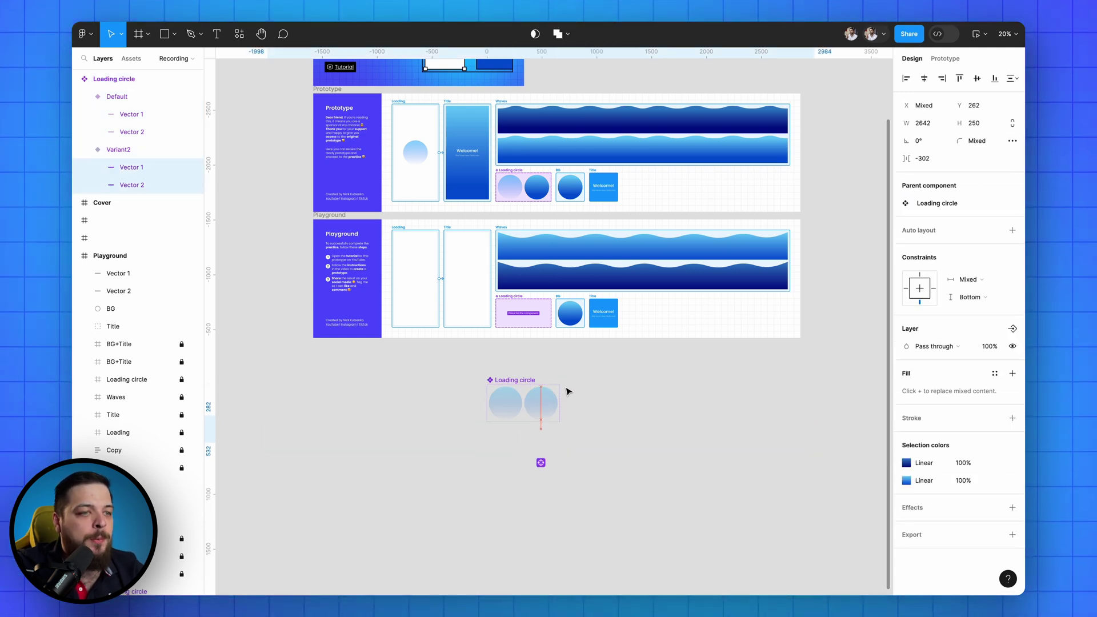
pyautogui.hotkey('shift', 'Up')
pyautogui.hotkey('shift', 'Up')
pyautogui.hotkey('shift', 'Up')
pyautogui.hotkey('shift', 'Up')
pyautogui.hotkey('shift', 'Up')
pyautogui.hotkey('shift', 'Up')
pyautogui.hotkey('shift', 'Up')
pyautogui.hotkey('shift', 'Up')
pyautogui.hotkey('shift', 'Up')
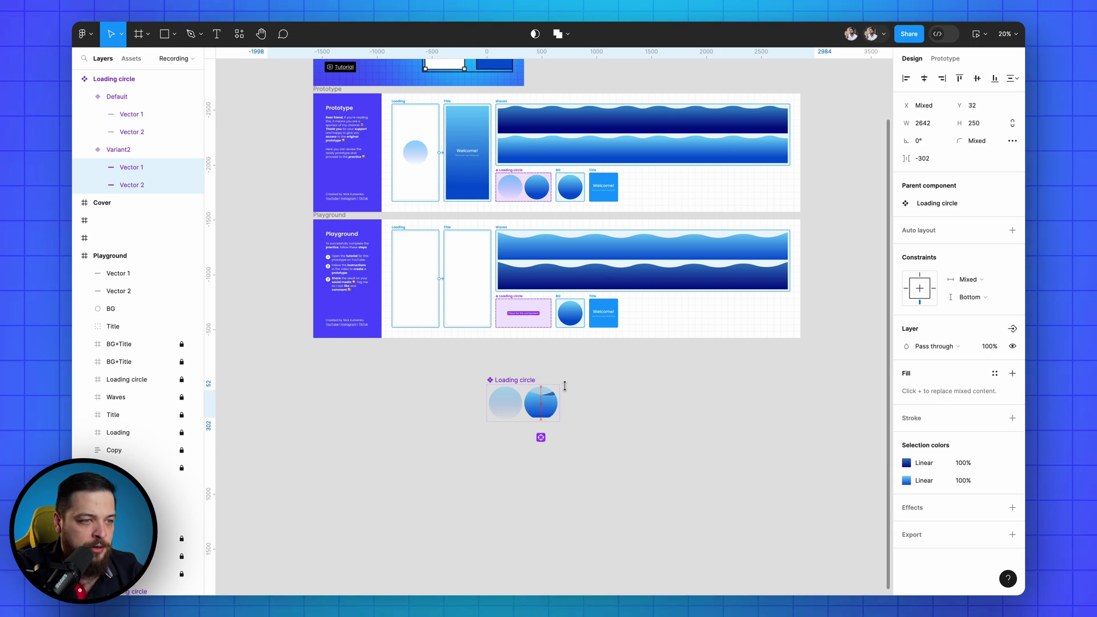
pyautogui.click(140, 167)
pyautogui.click(941, 79)
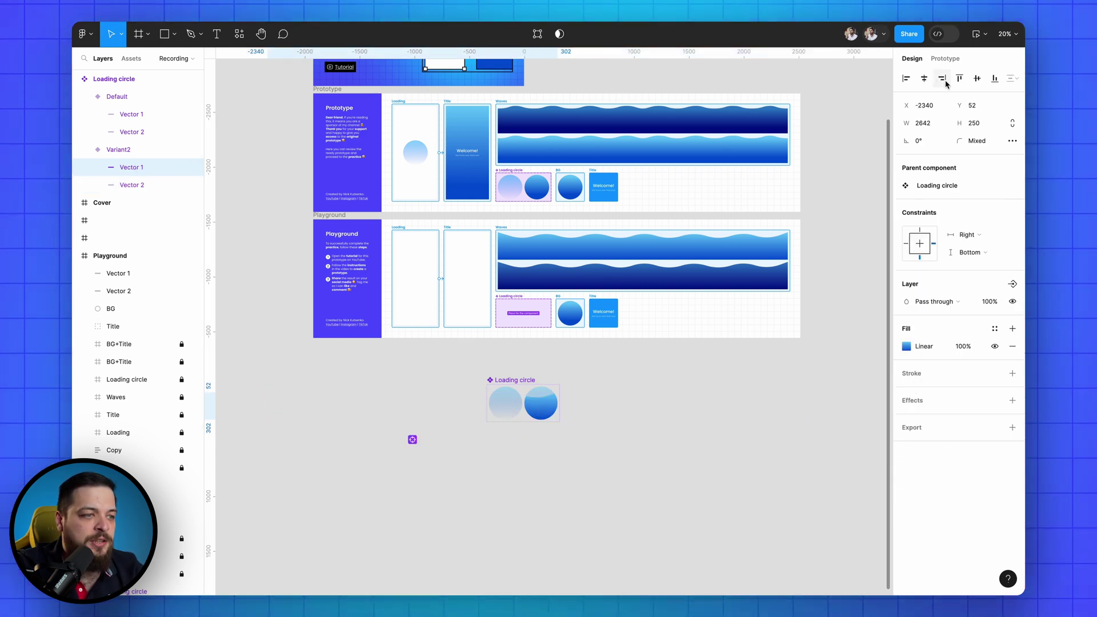
pyautogui.click(130, 186)
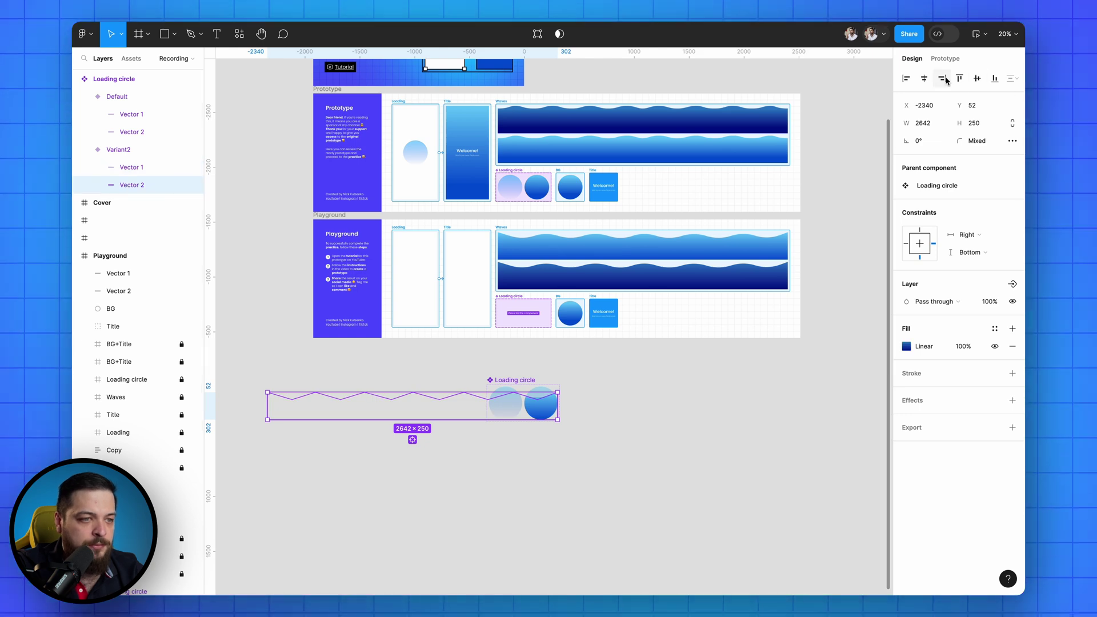
pyautogui.click(906, 79)
pyautogui.click(587, 367)
pyautogui.moveTo(530, 387); pyautogui.dragTo(528, 299)
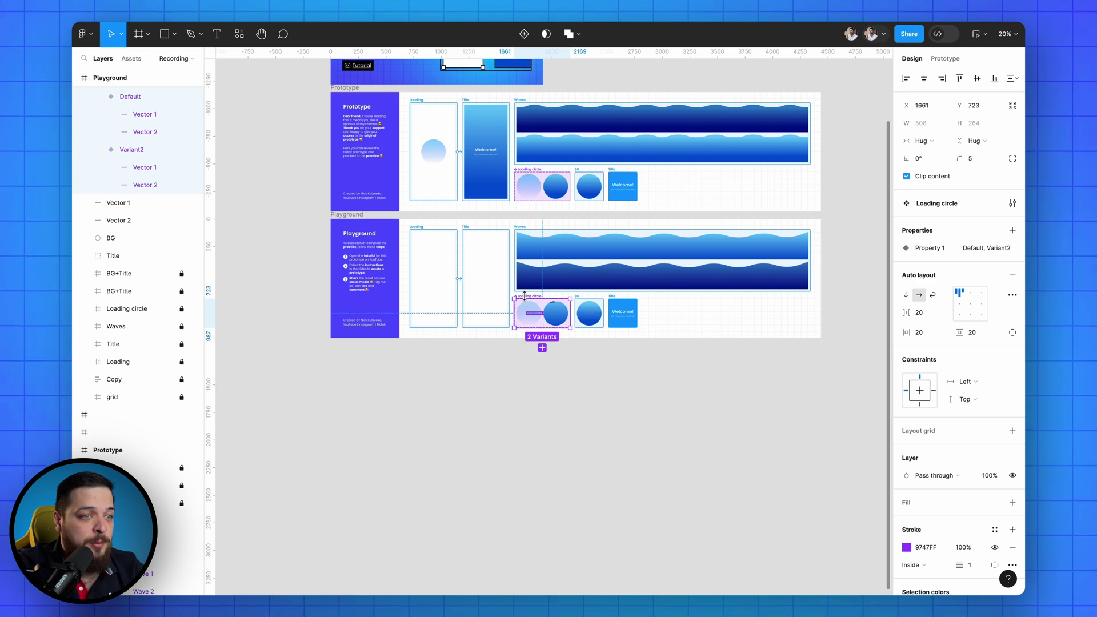
# - In the Prototype tab, connect the Default variant of Loading circle to Variant2
pyautogui.scroll(3, 529, 299)
pyautogui.scroll(2, 543, 312)
pyautogui.scroll(2, 544, 312)
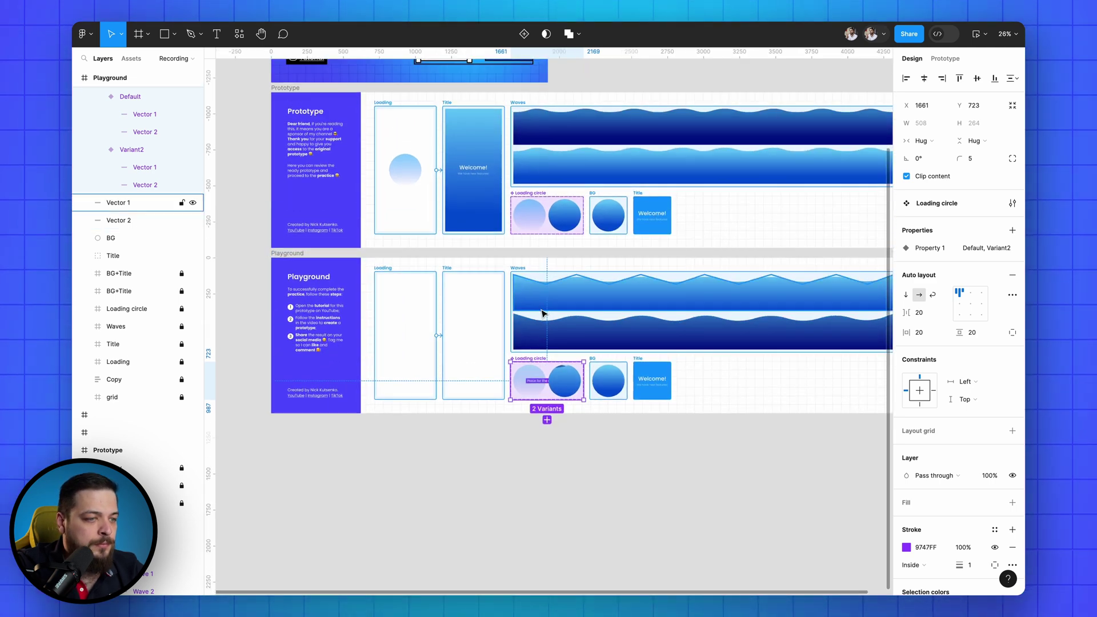
pyautogui.hscroll(3, 544, 312)
pyautogui.click(483, 400)
pyautogui.click(484, 383)
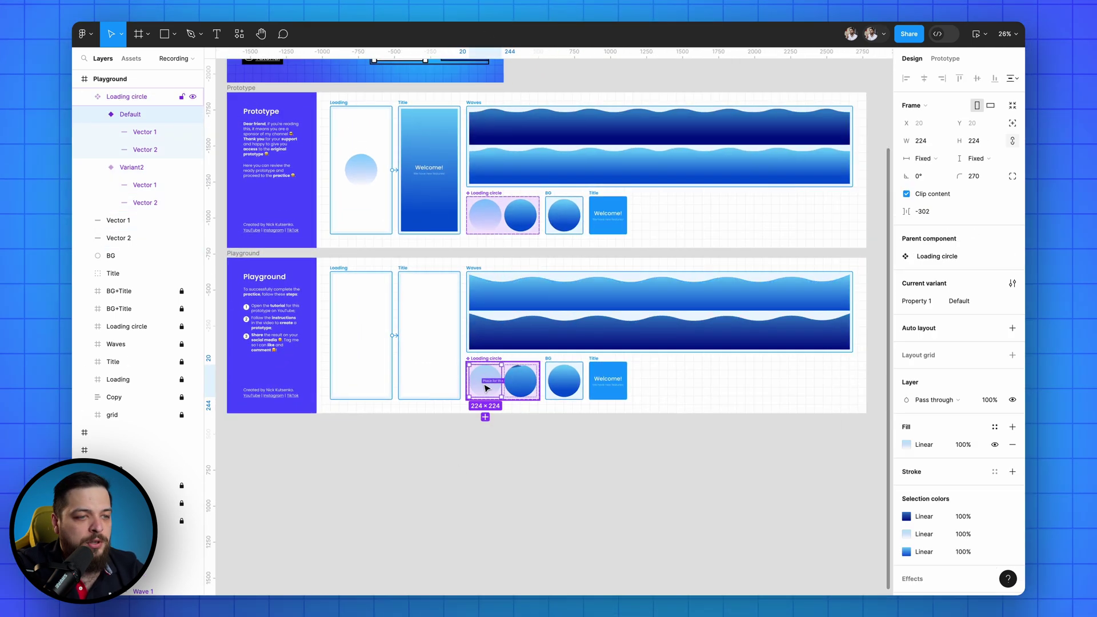
pyautogui.click(945, 60)
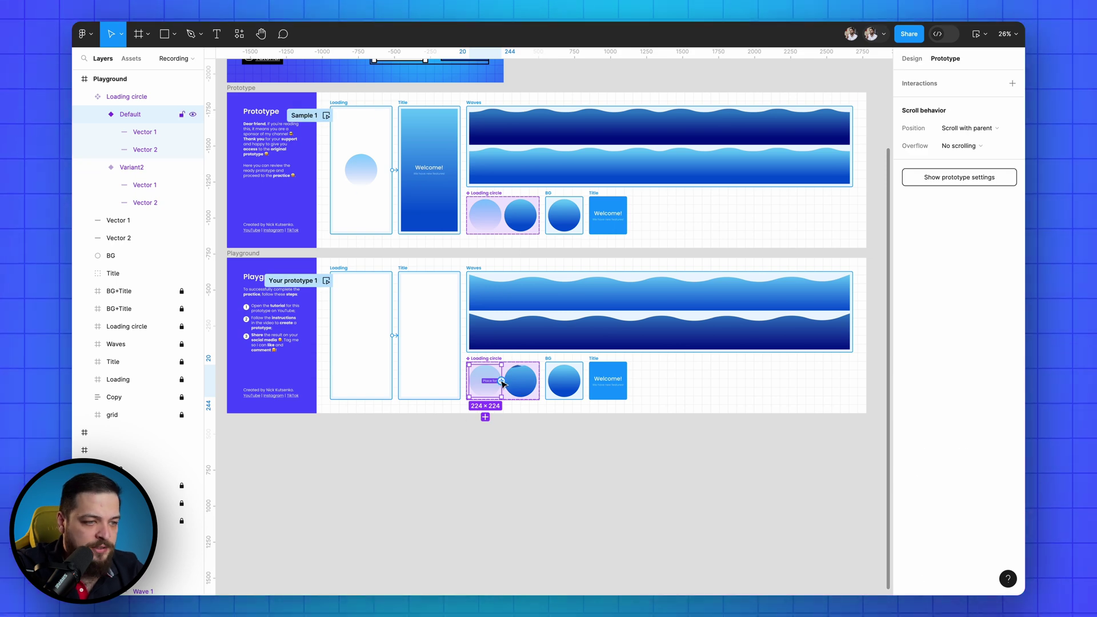
pyautogui.moveTo(502, 381); pyautogui.dragTo(520, 381)
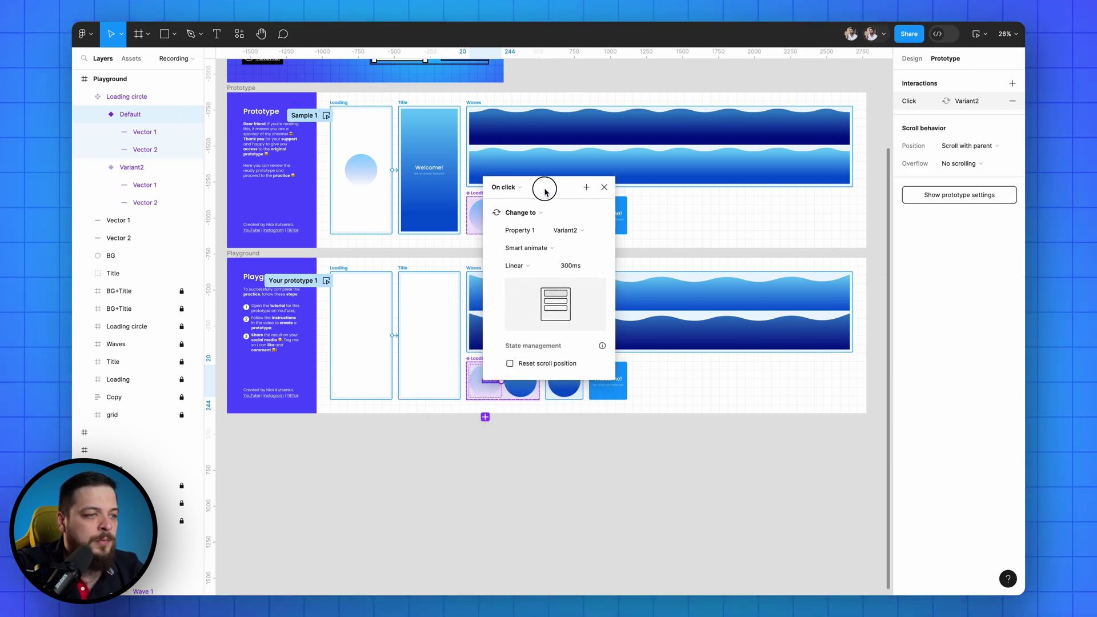
# - Set the interaction to After delay 1 ms with a Smart animate transition
pyautogui.click(486, 188)
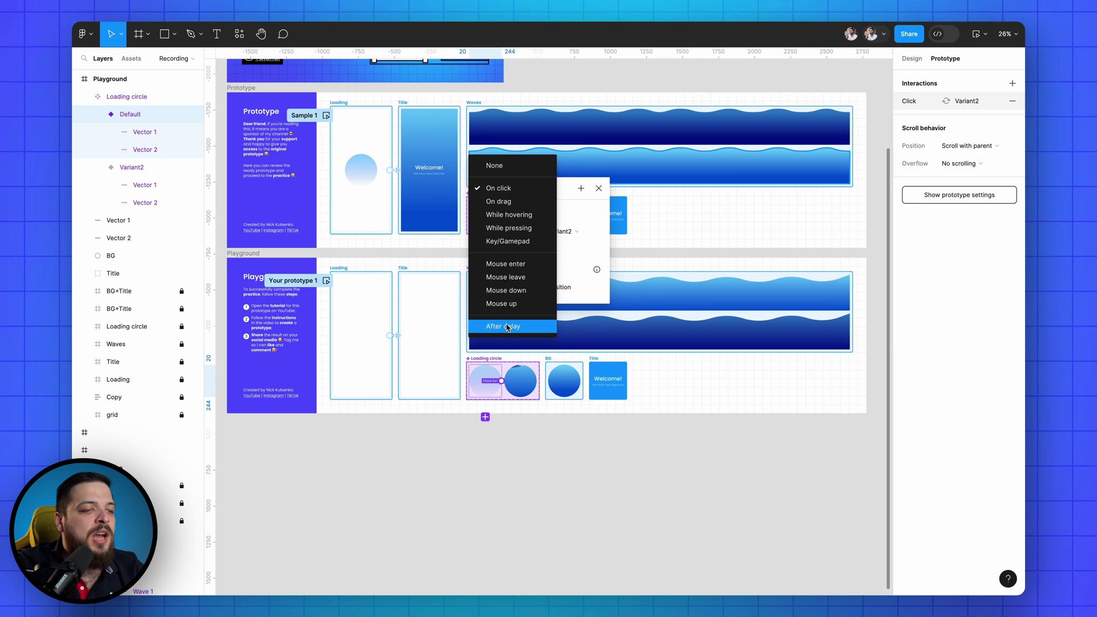
pyautogui.click(503, 325)
pyautogui.click(508, 207)
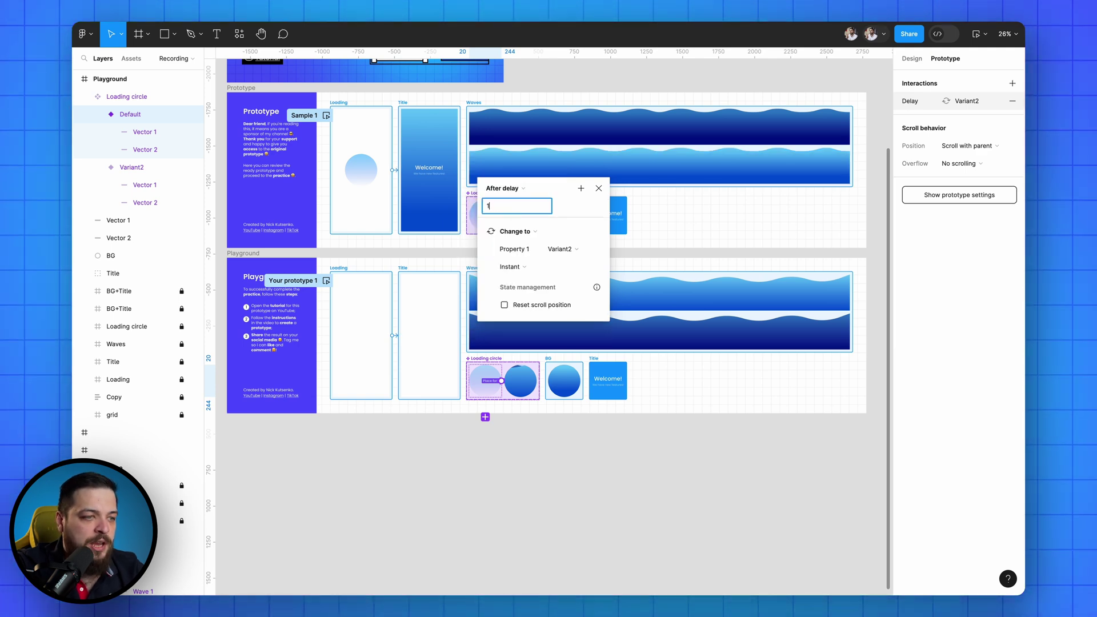
pyautogui.write('1')
pyautogui.press('Return')
pyautogui.click(509, 266)
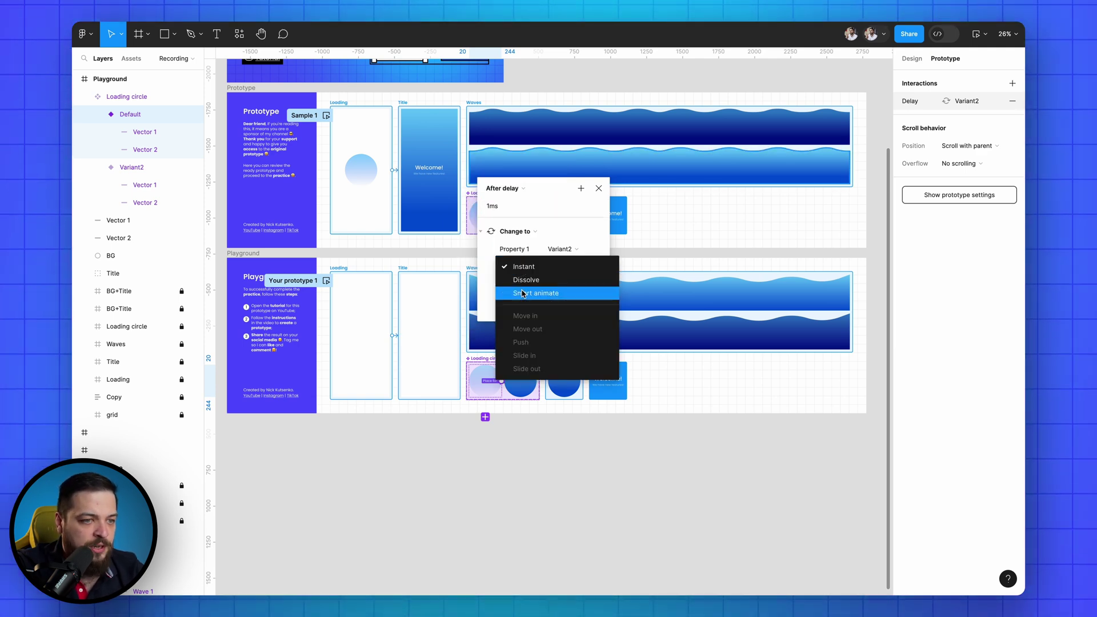
pyautogui.click(522, 294)
pyautogui.click(597, 189)
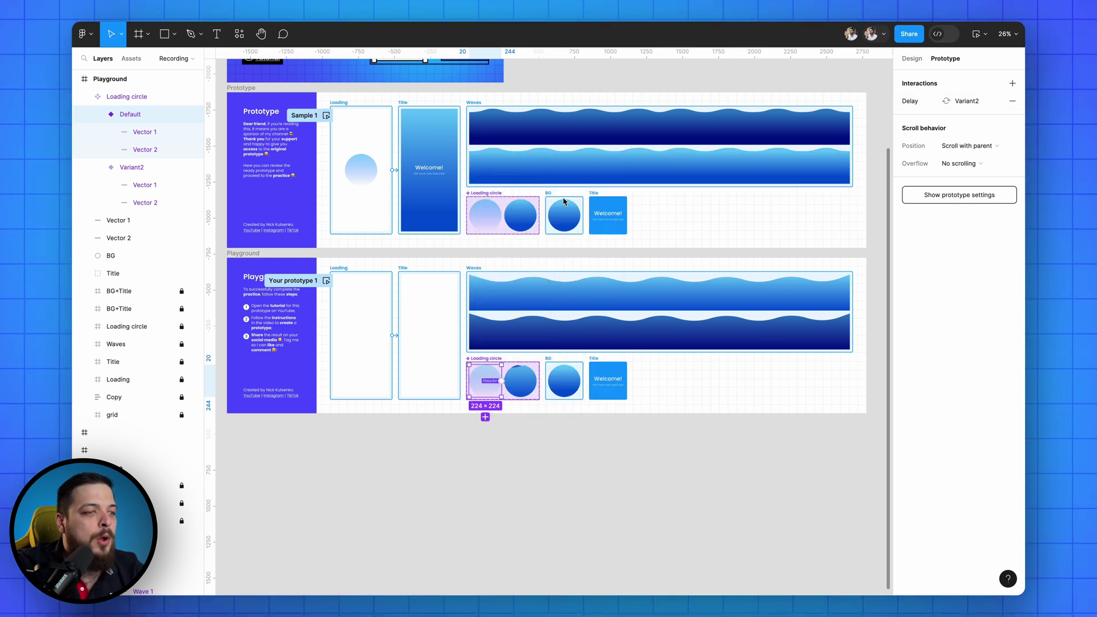
# - Open the Playground Loading screen's interaction settings and move them beside the screens
pyautogui.click(349, 319)
pyautogui.click(345, 315)
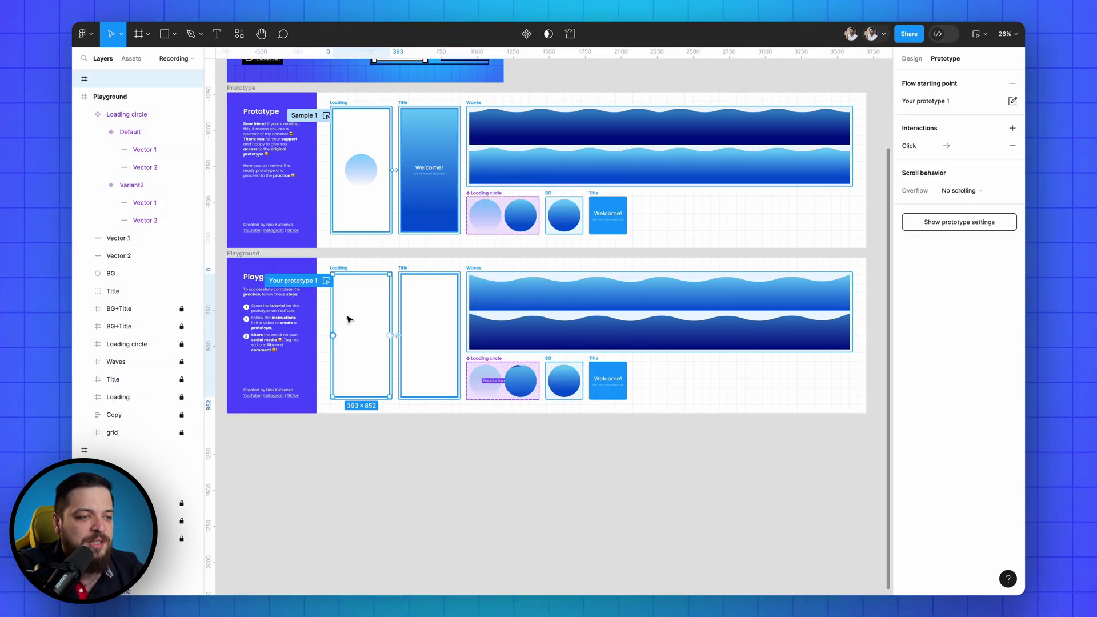
pyautogui.keyDown('shift'); pyautogui.click(433, 336); pyautogui.keyUp('shift')
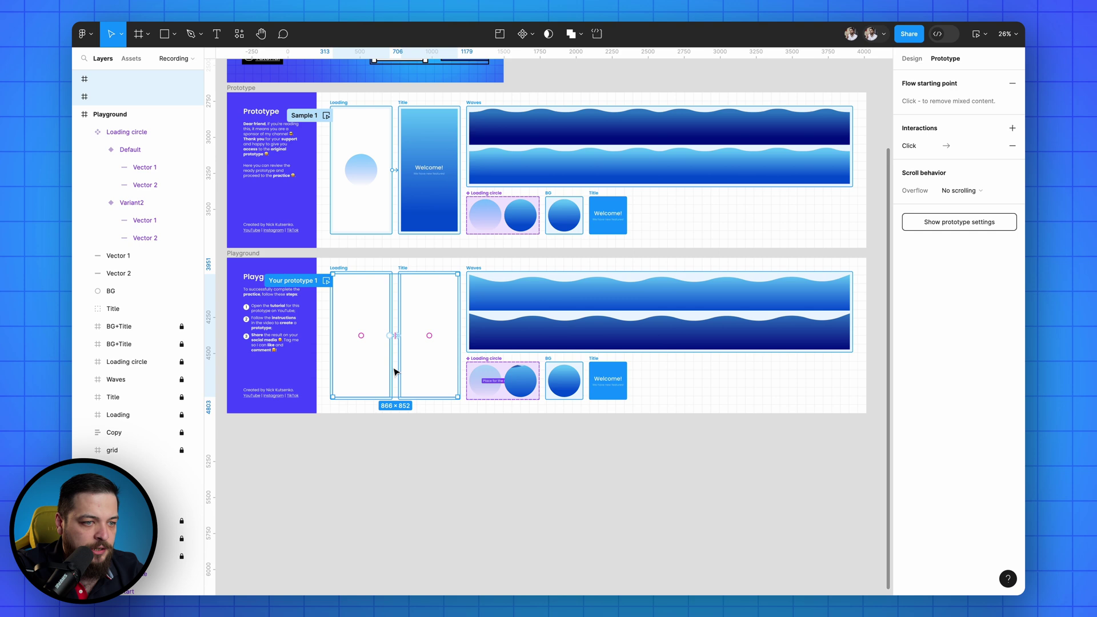
pyautogui.click(416, 428)
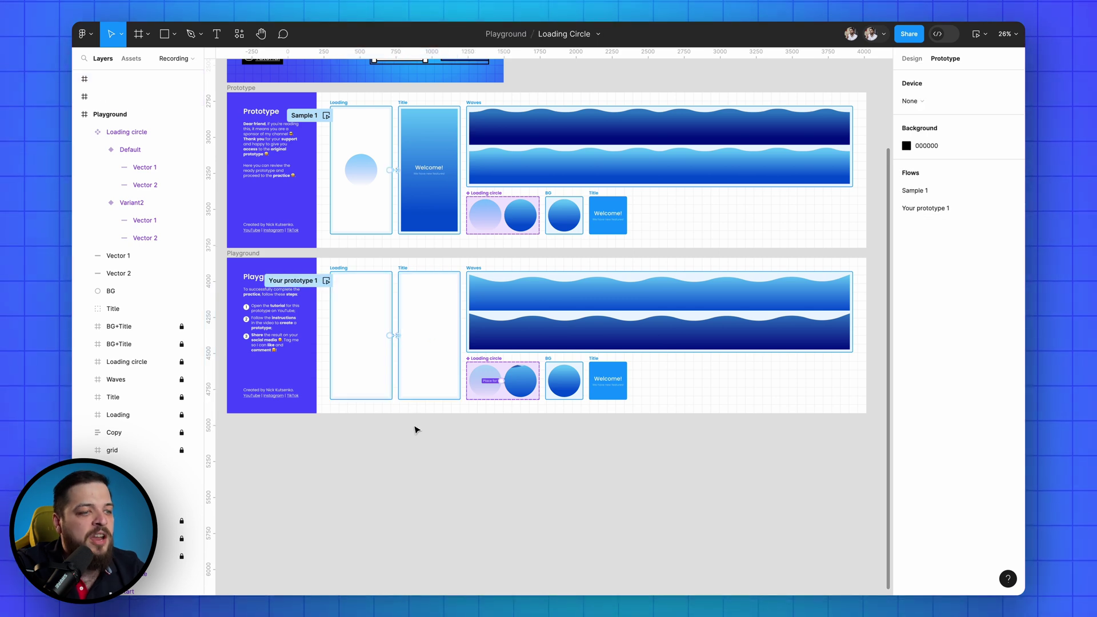
pyautogui.click(371, 361)
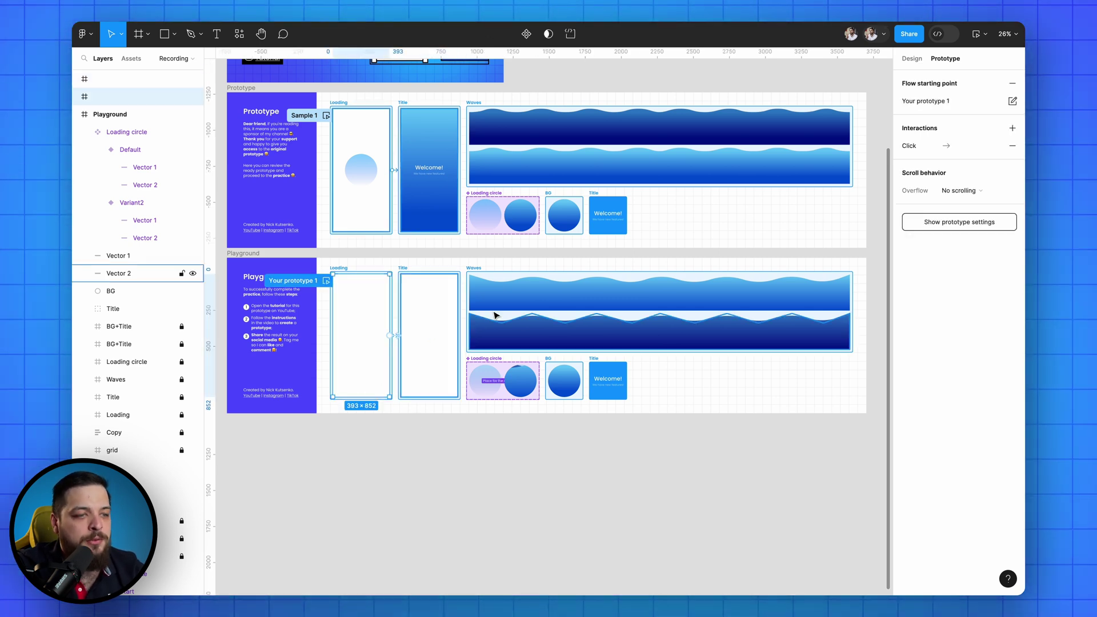
pyautogui.click(901, 145)
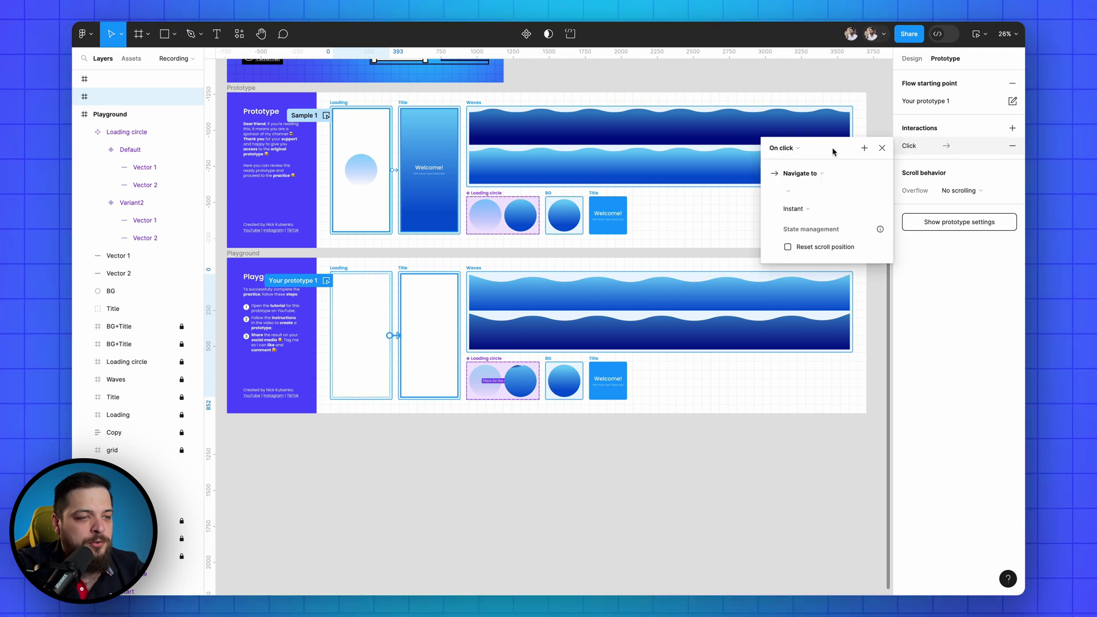
pyautogui.moveTo(822, 150); pyautogui.dragTo(489, 272)
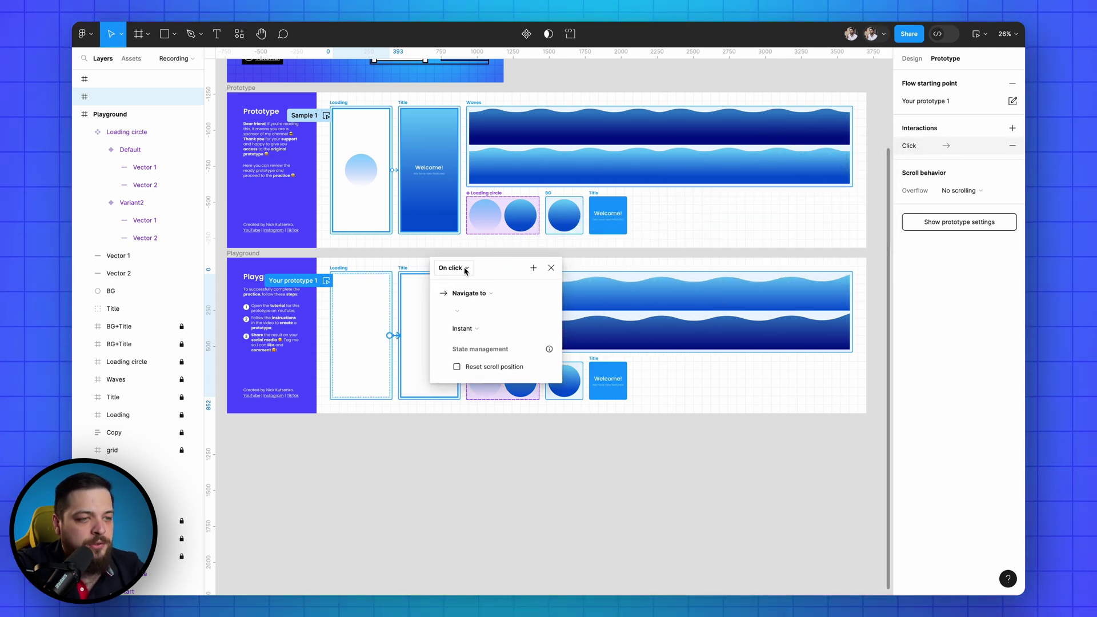
# - Set the trigger to After delay 5000 ms with a Linear 300 ms Smart animate
pyautogui.click(465, 269)
pyautogui.click(476, 404)
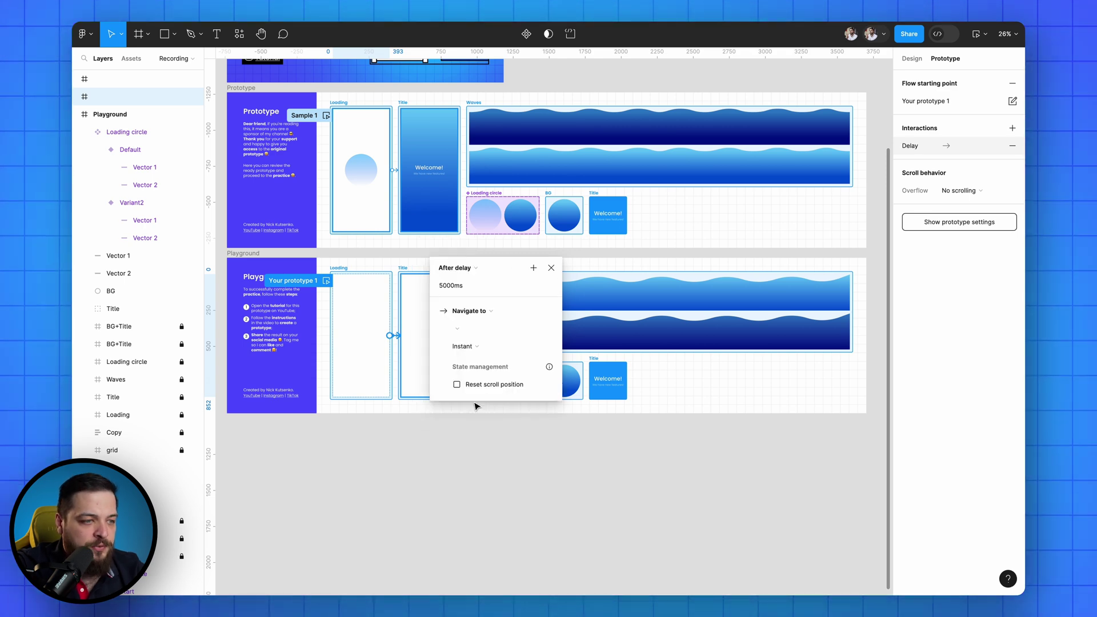
pyautogui.click(459, 347)
pyautogui.click(473, 371)
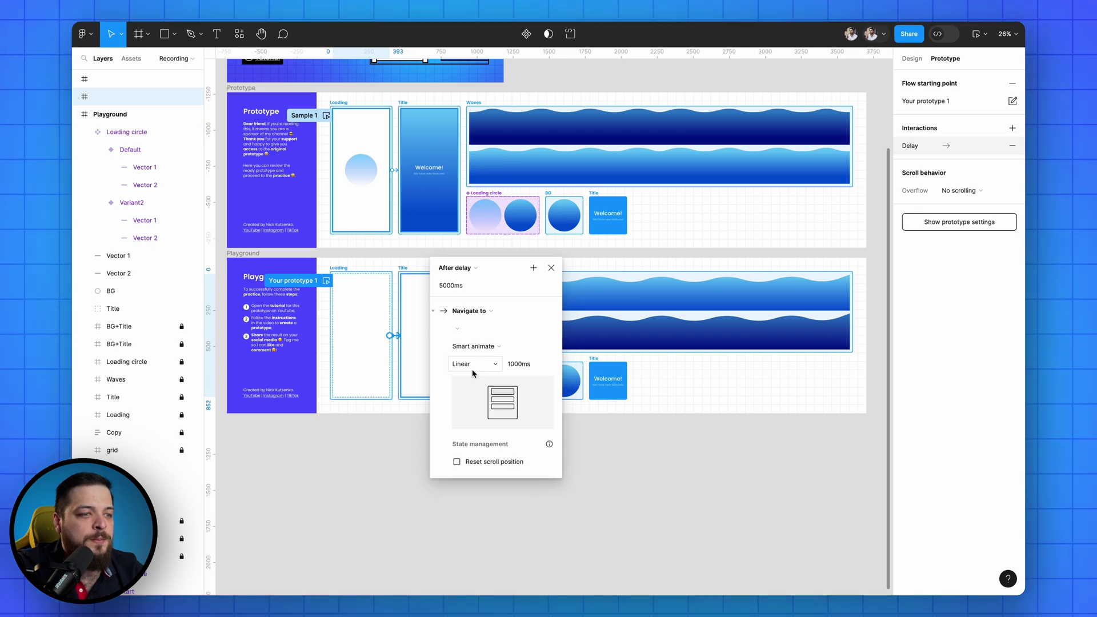
pyautogui.click(516, 365)
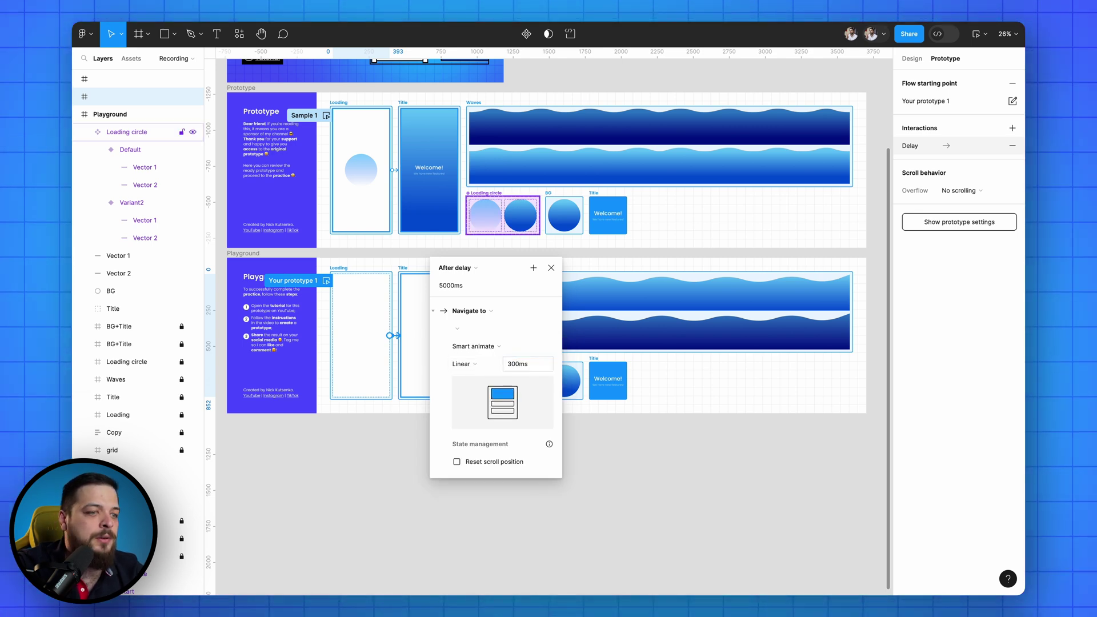
pyautogui.click(551, 268)
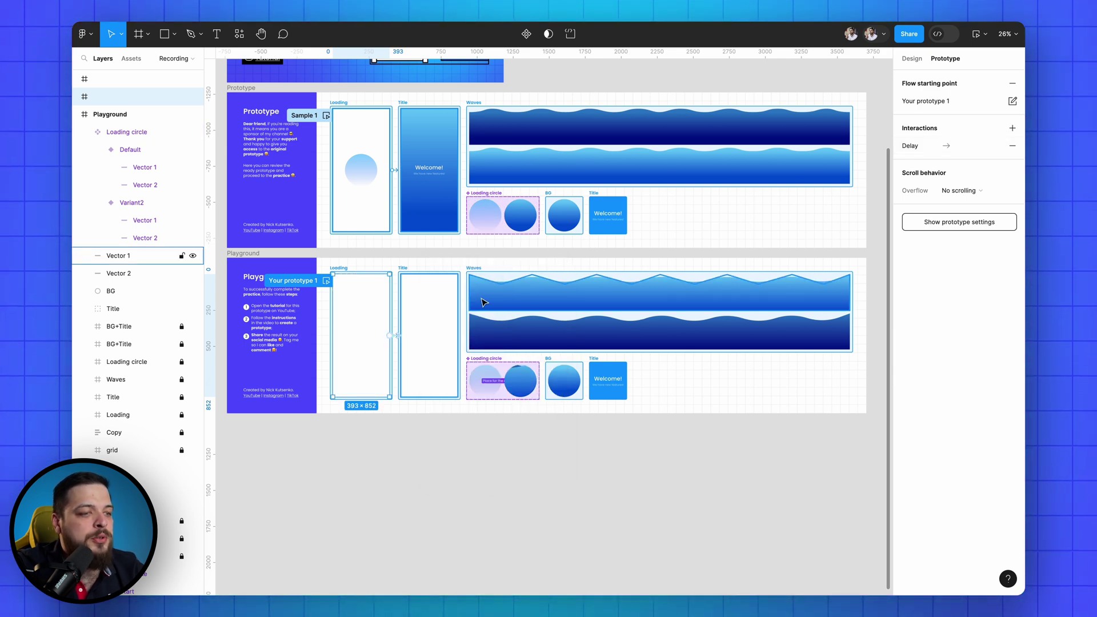
# - Paste the blue BG circle into the Playground Loading screen and centre it vertically
pyautogui.click(473, 439)
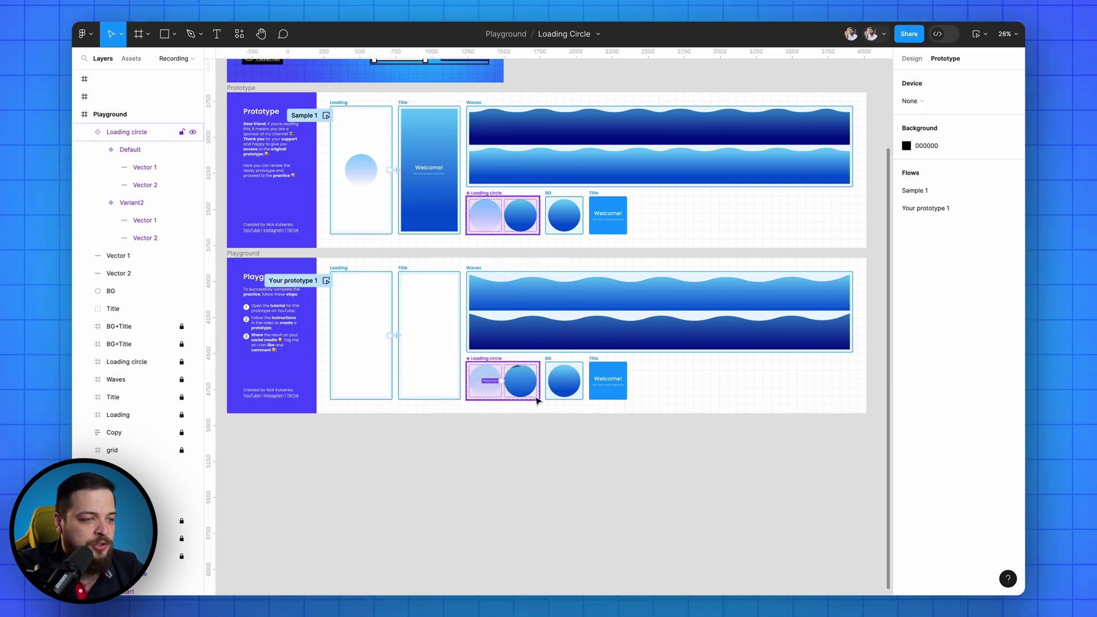
pyautogui.click(564, 385)
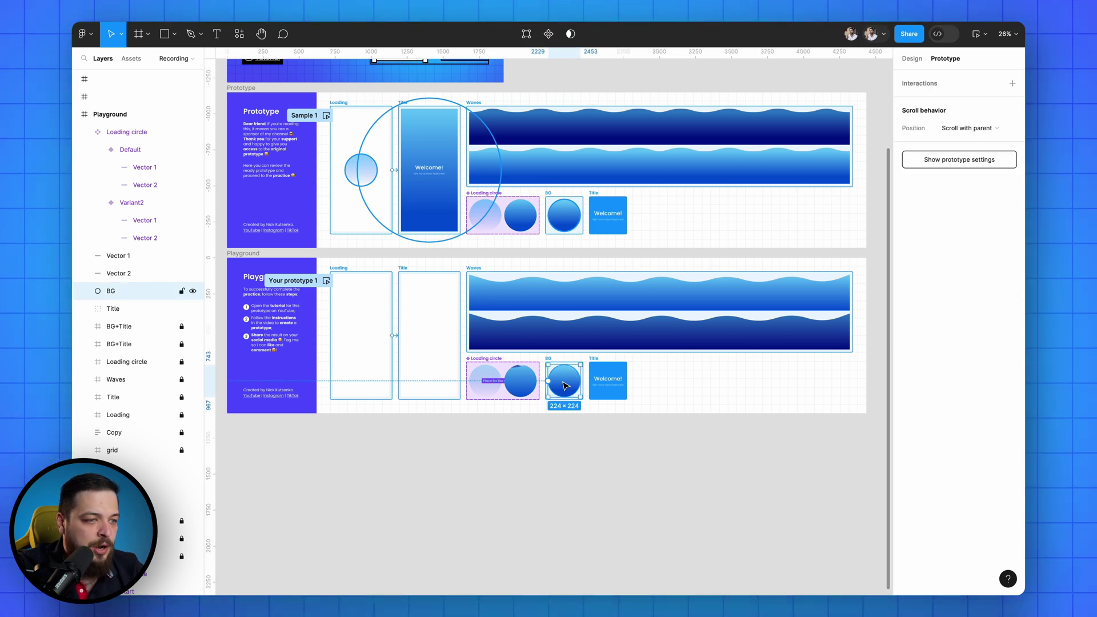
pyautogui.click(370, 357)
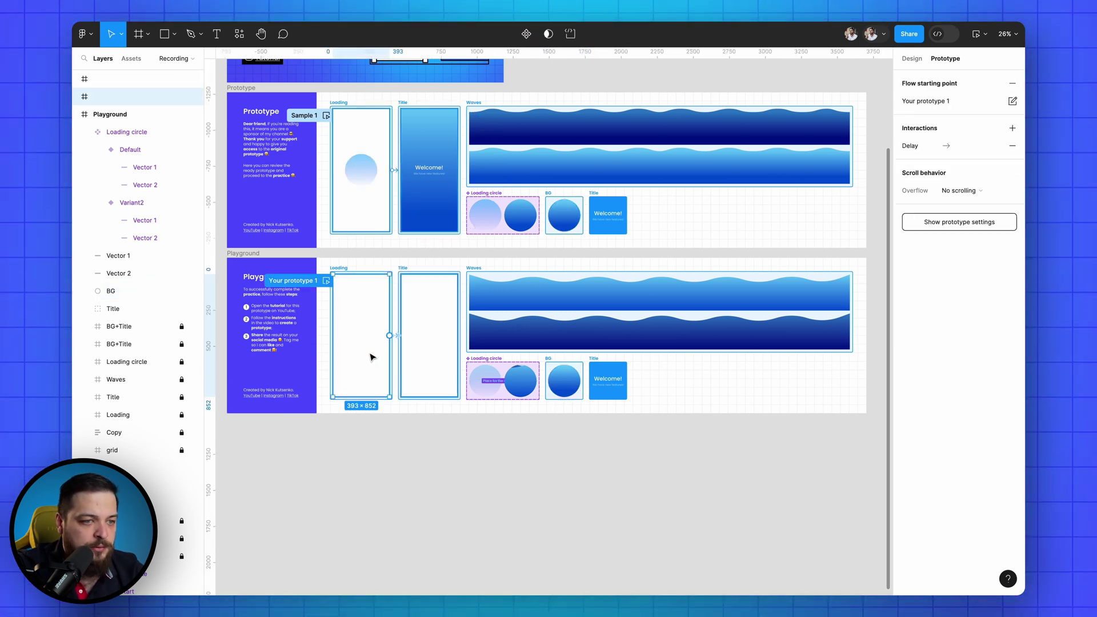
pyautogui.hotkey('ctrl', 'v')
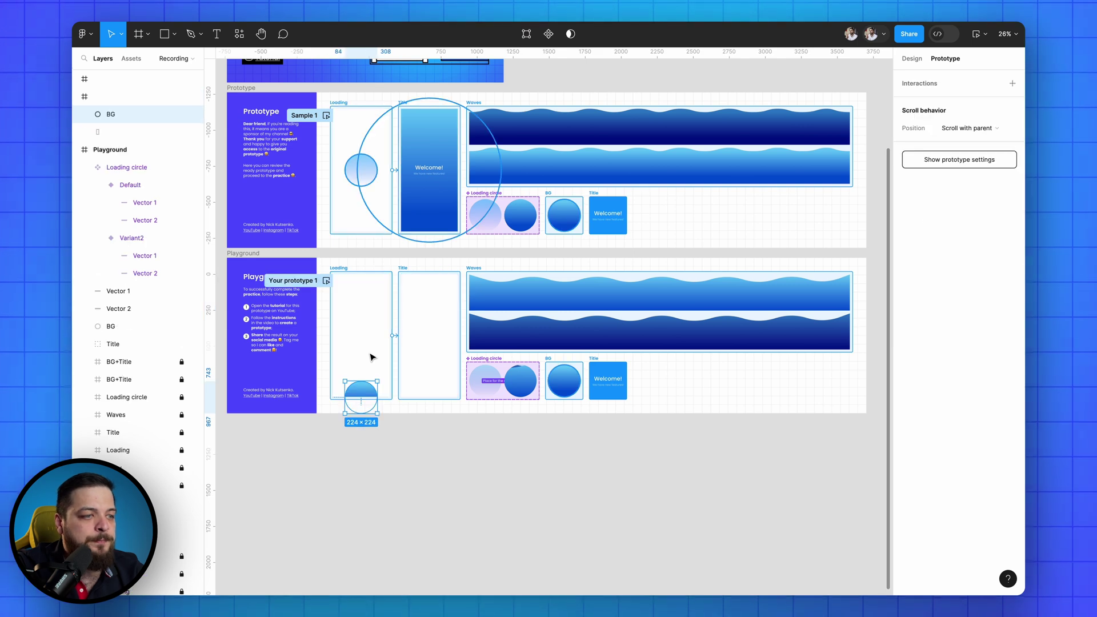
pyautogui.click(913, 59)
pyautogui.click(976, 78)
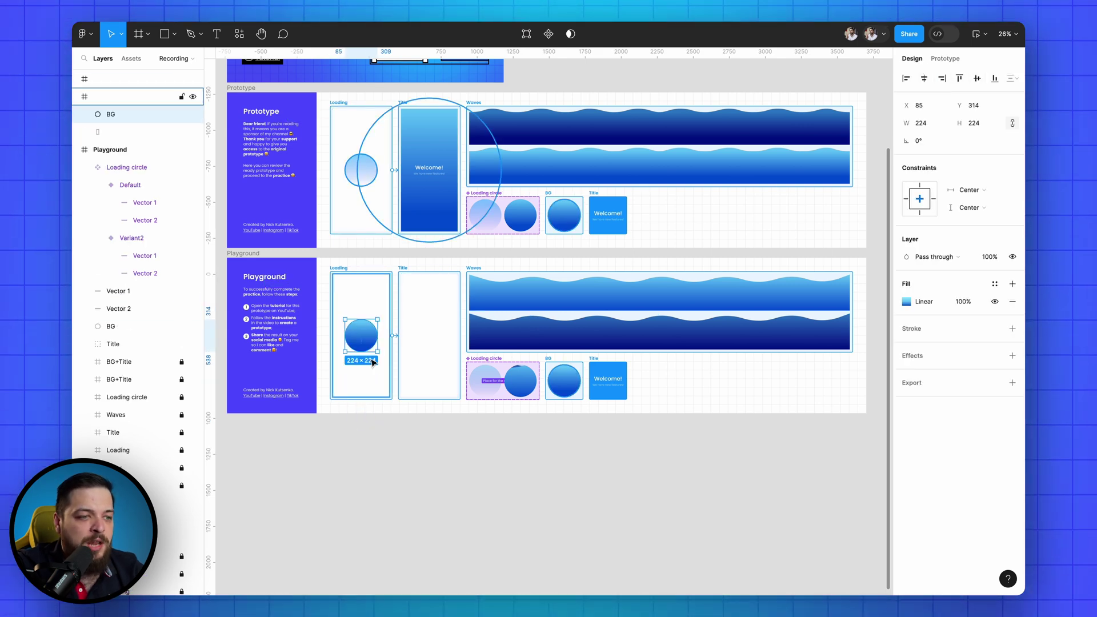
# - Paste another BG circle into the Title screen and enlarge it to 910 × 910
pyautogui.click(419, 343)
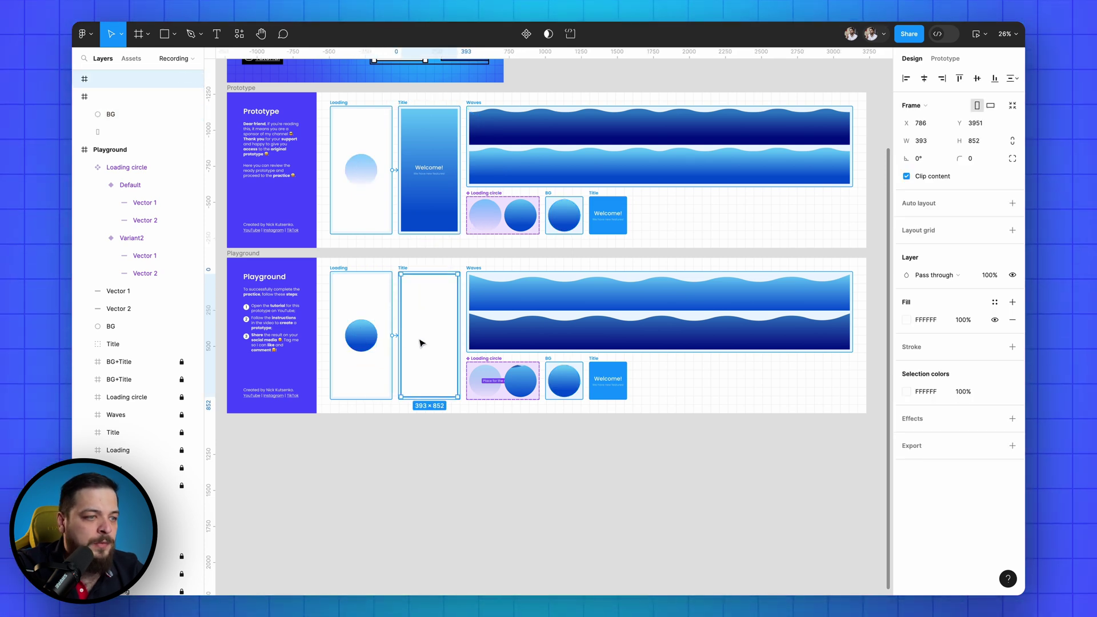
pyautogui.hotkey('ctrl', 'v')
pyautogui.moveTo(447, 340); pyautogui.dragTo(509, 340)
pyautogui.click(606, 384)
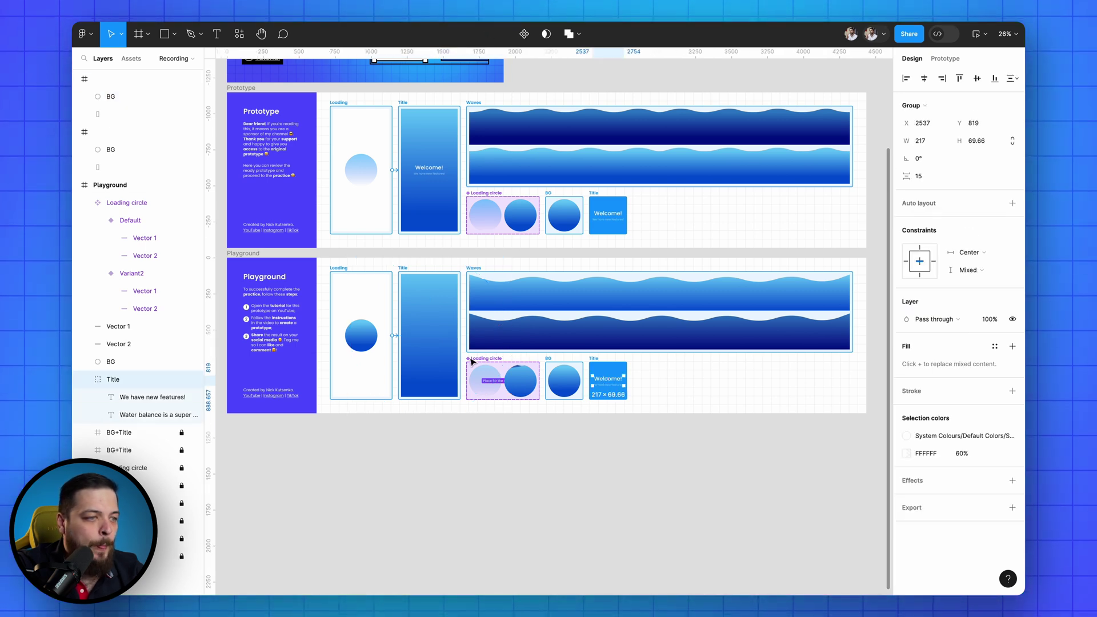
pyautogui.click(362, 376)
# - Centre the pasted Welcome title vertically in the Title screen
pyautogui.keyDown('shift'); pyautogui.click(432, 372); pyautogui.keyUp('shift')
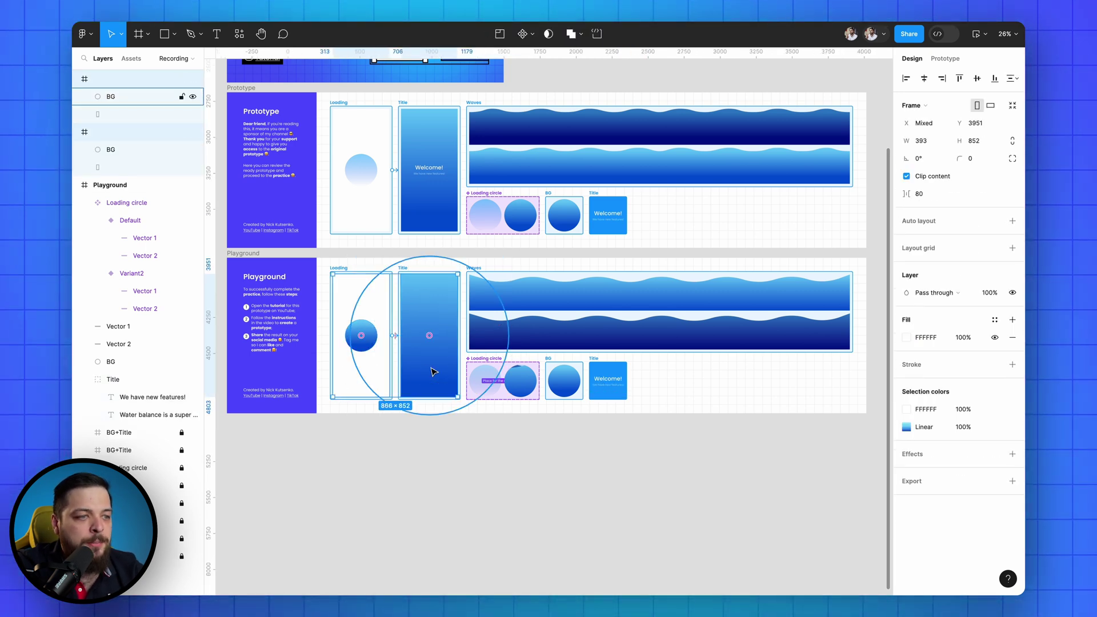
pyautogui.click(431, 395)
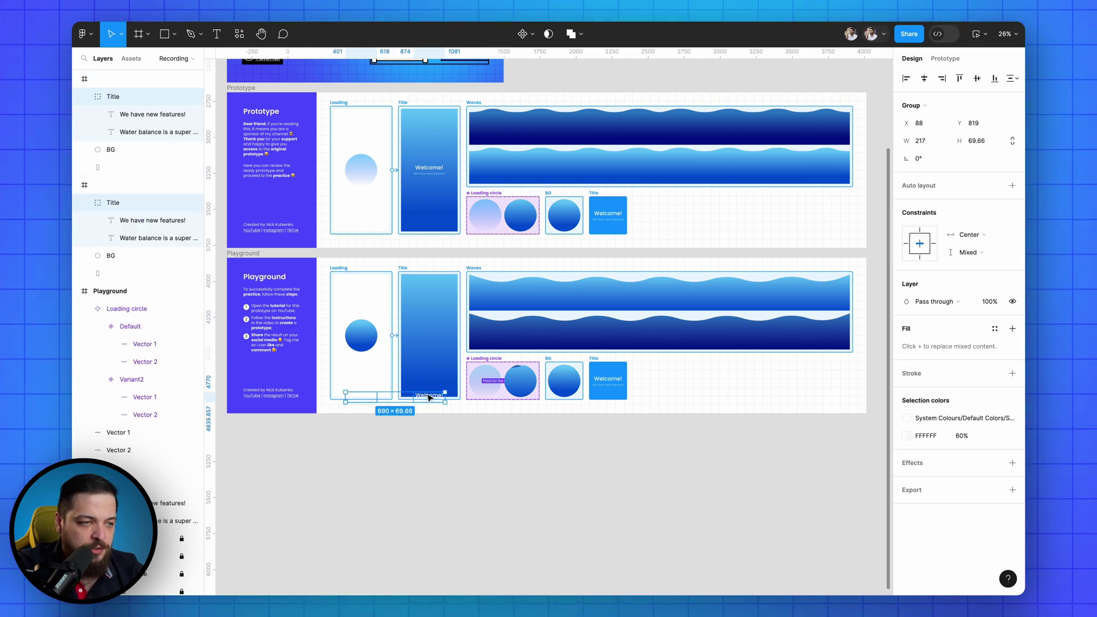
pyautogui.click(976, 80)
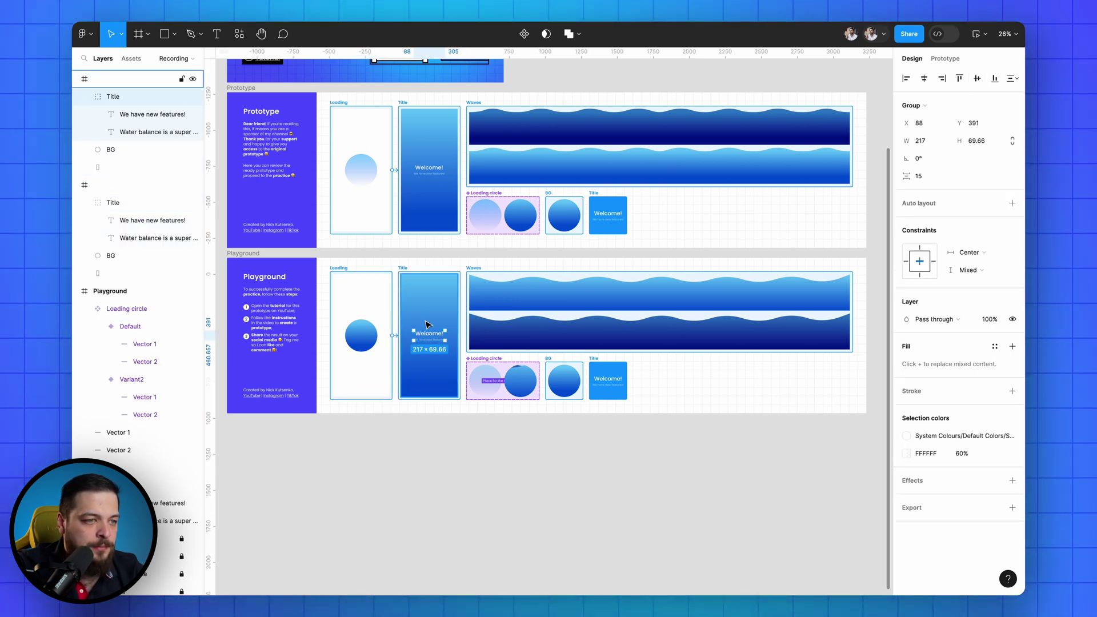
# - Set the Loading screen's BG circle to 0% opacity and paste a centred Loading circle instance
pyautogui.click(370, 335)
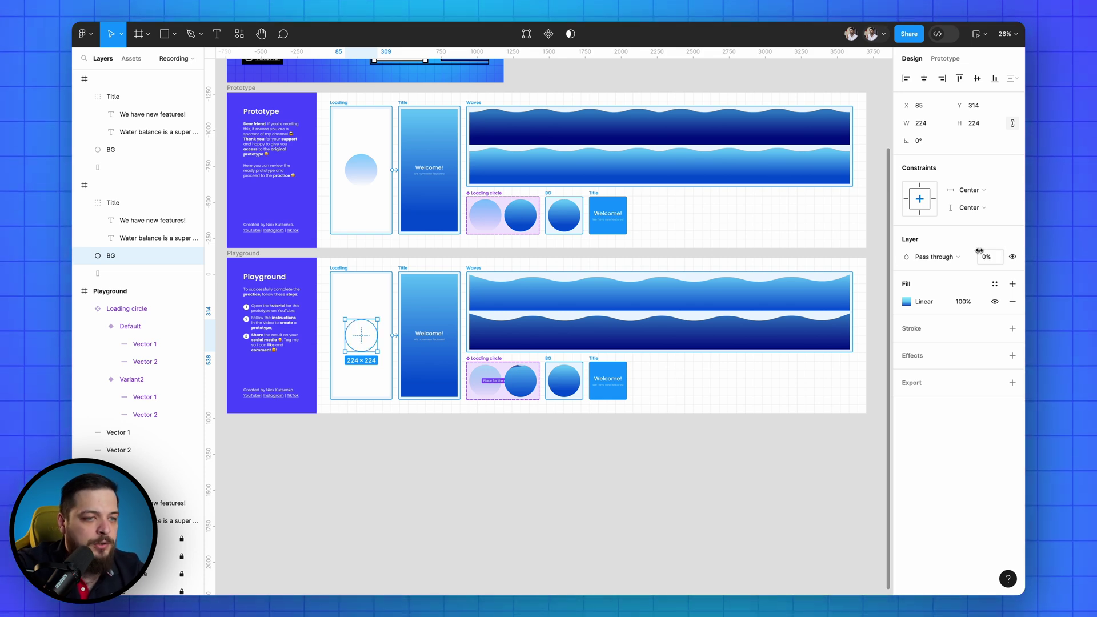
pyautogui.click(484, 390)
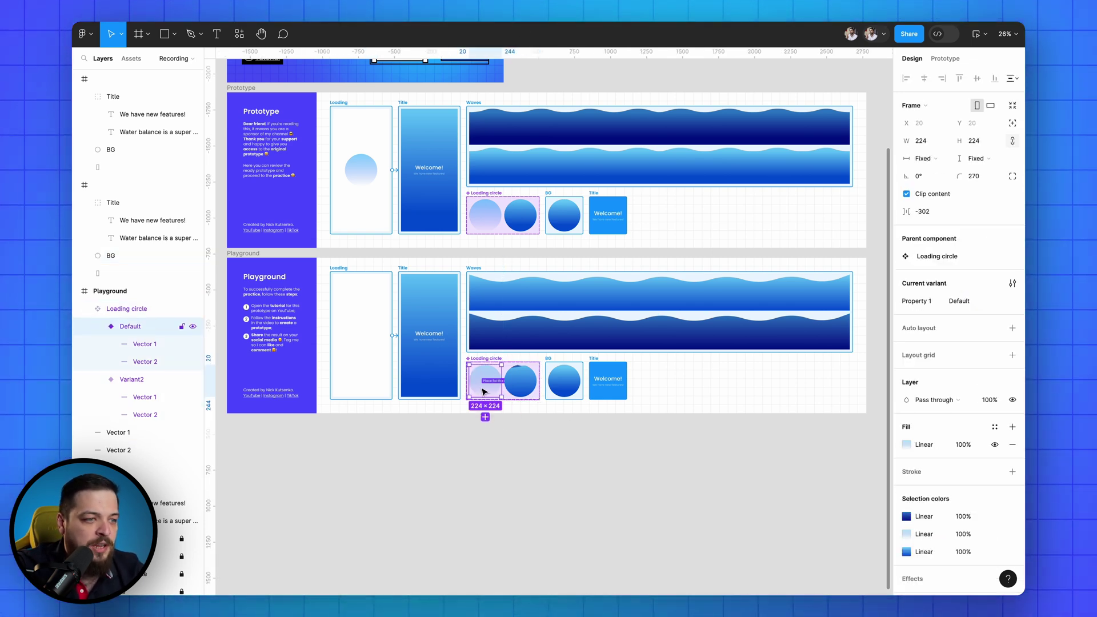
pyautogui.hotkey('ctrl', 'c')
pyautogui.click(367, 362)
pyautogui.hotkey('ctrl', 'v')
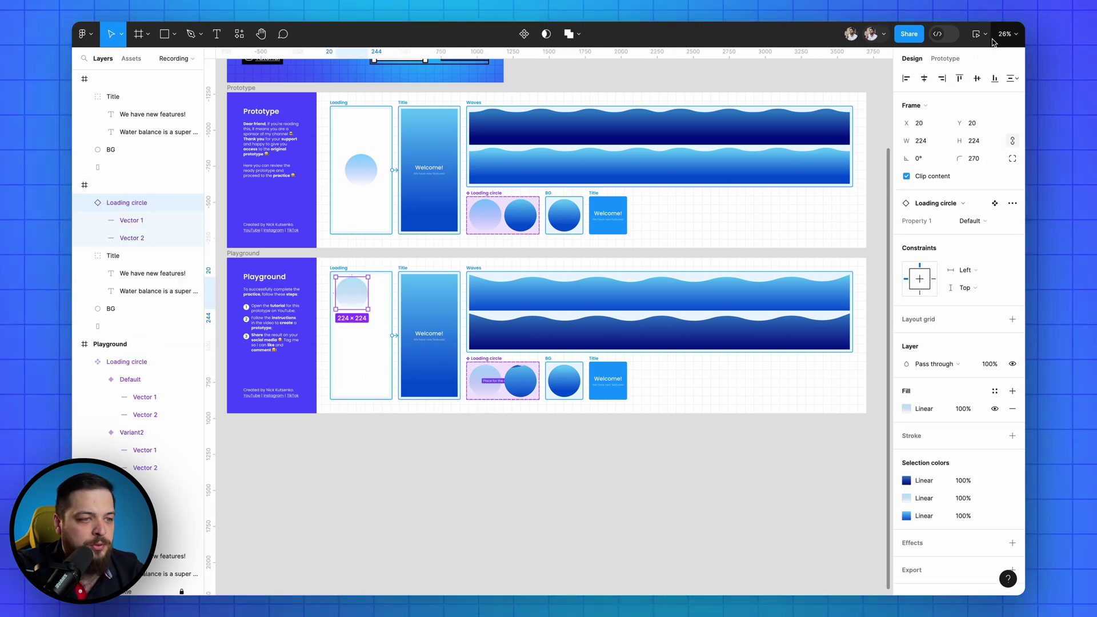
pyautogui.click(923, 80)
pyautogui.click(976, 79)
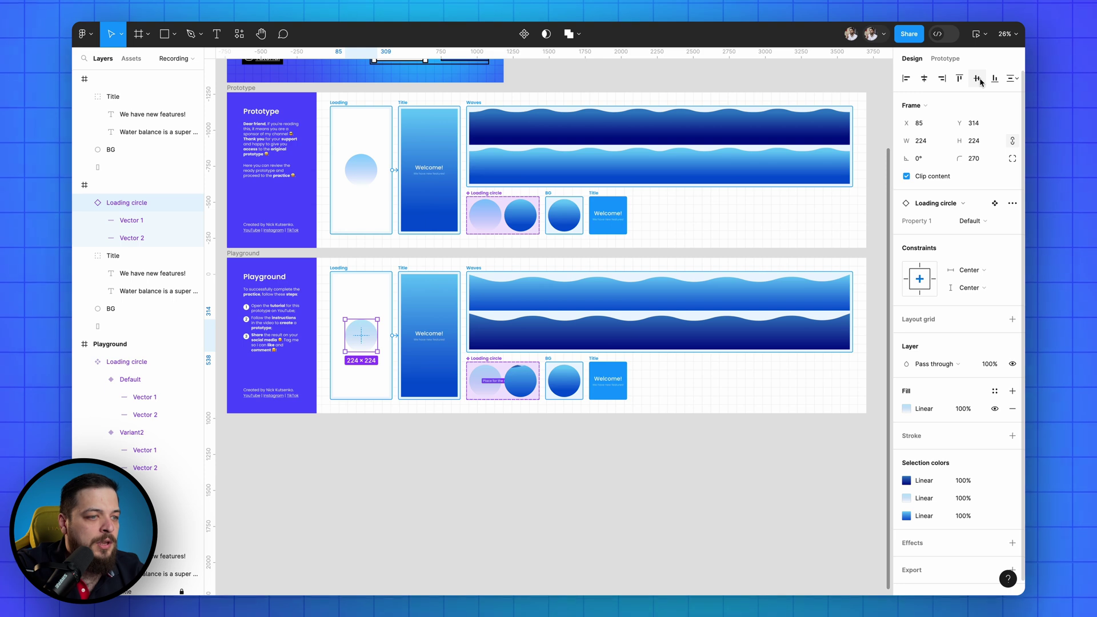
# - Play the 'Your prototype 1' flow to preview the loading-to-title animation
pyautogui.click(951, 59)
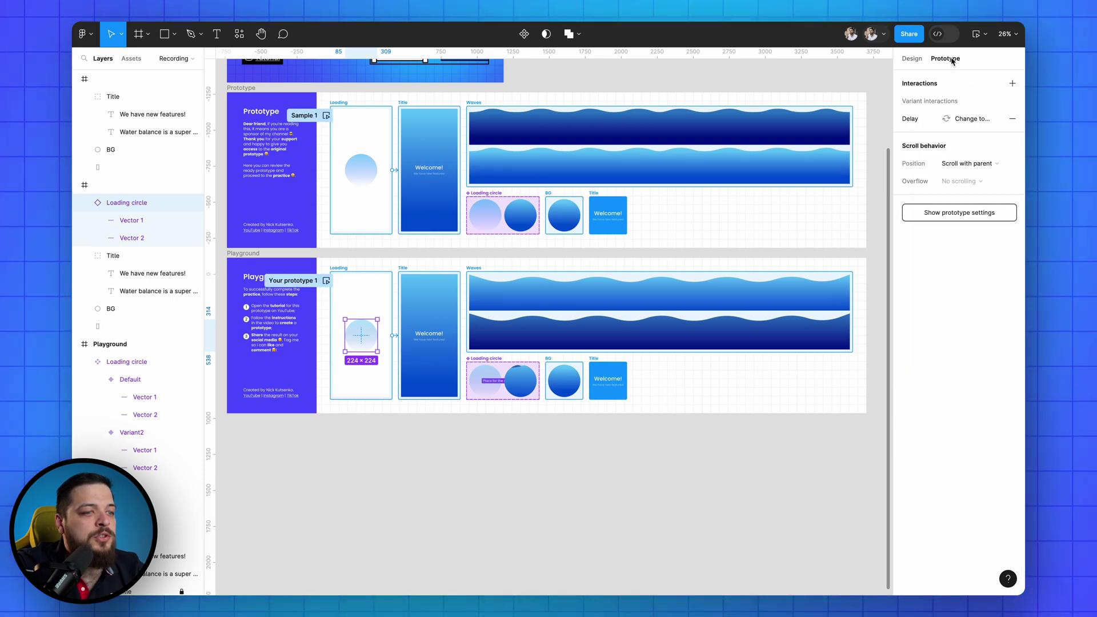
pyautogui.click(325, 281)
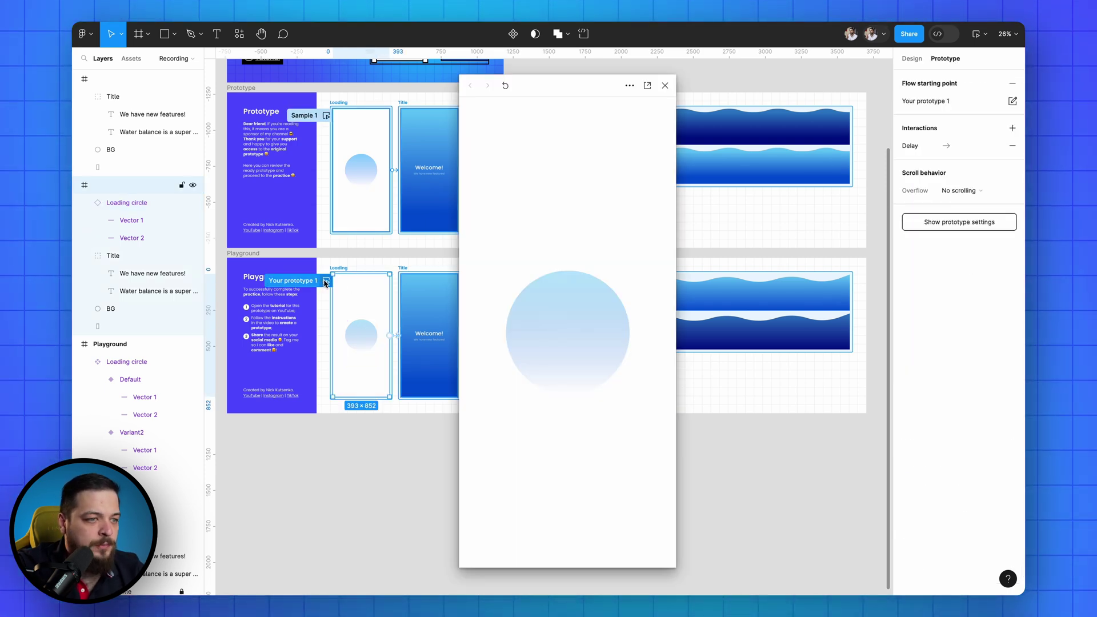